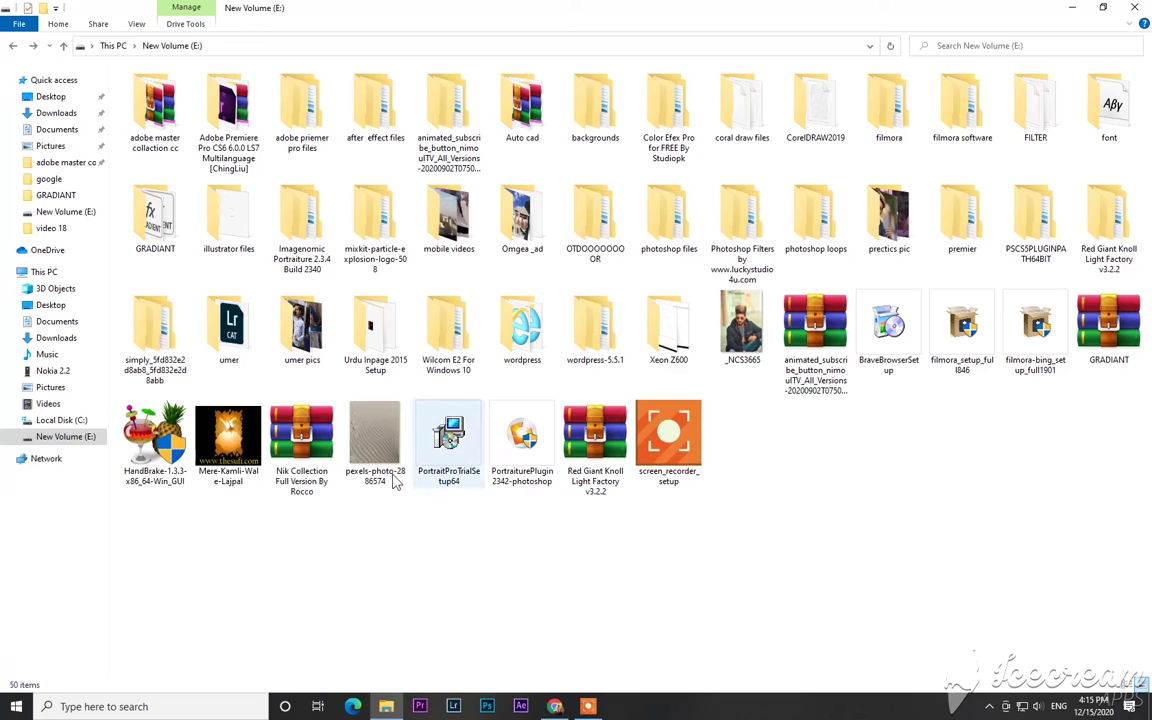
- Extract the Nik Collection archive into its own folder and launch nikcollection-full-1.2.11
right_click(283, 478)
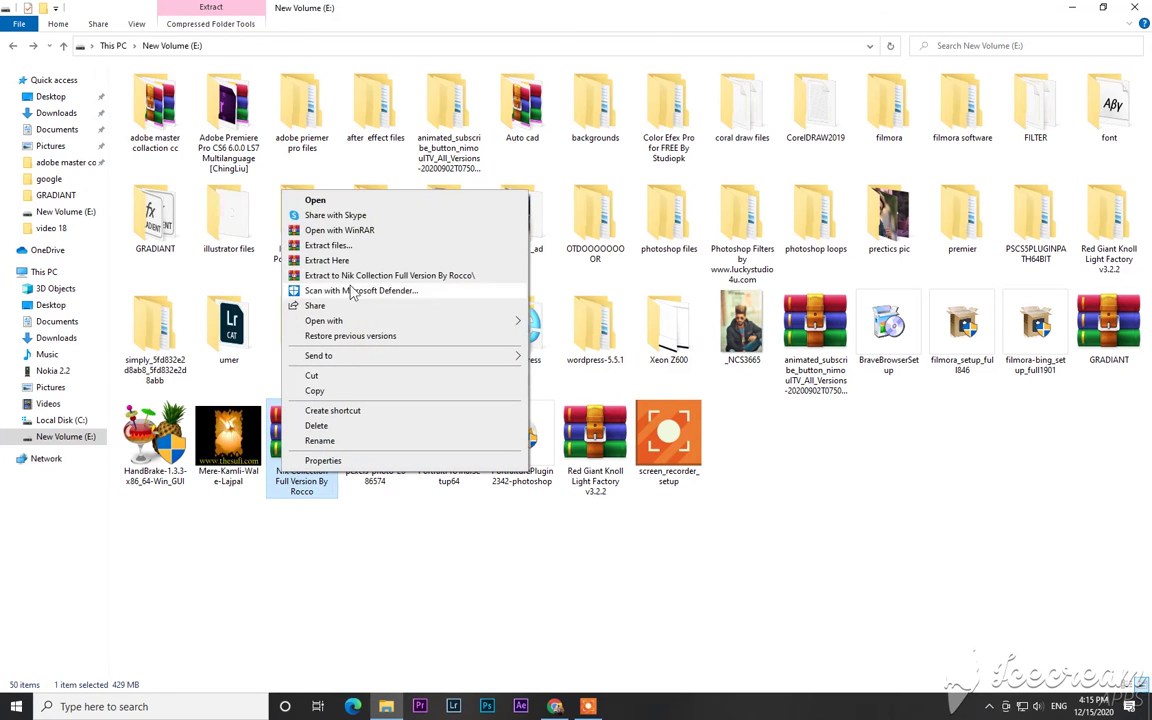
left_click(365, 277)
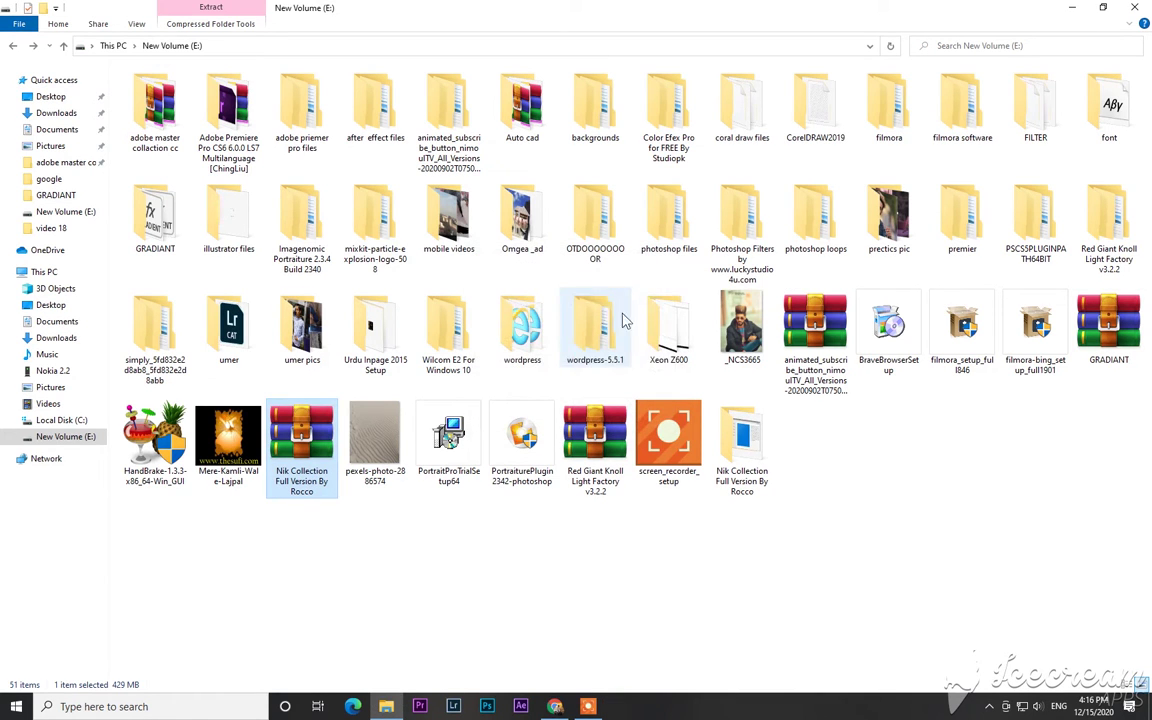
double_click(740, 440)
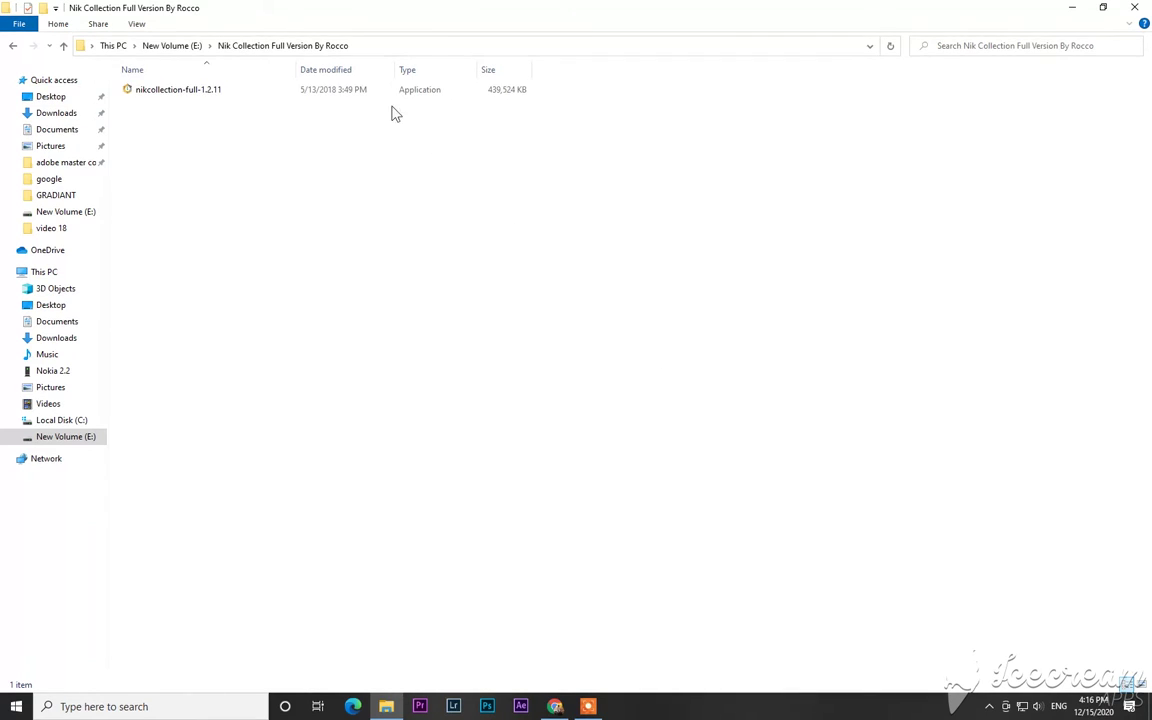
double_click(388, 90)
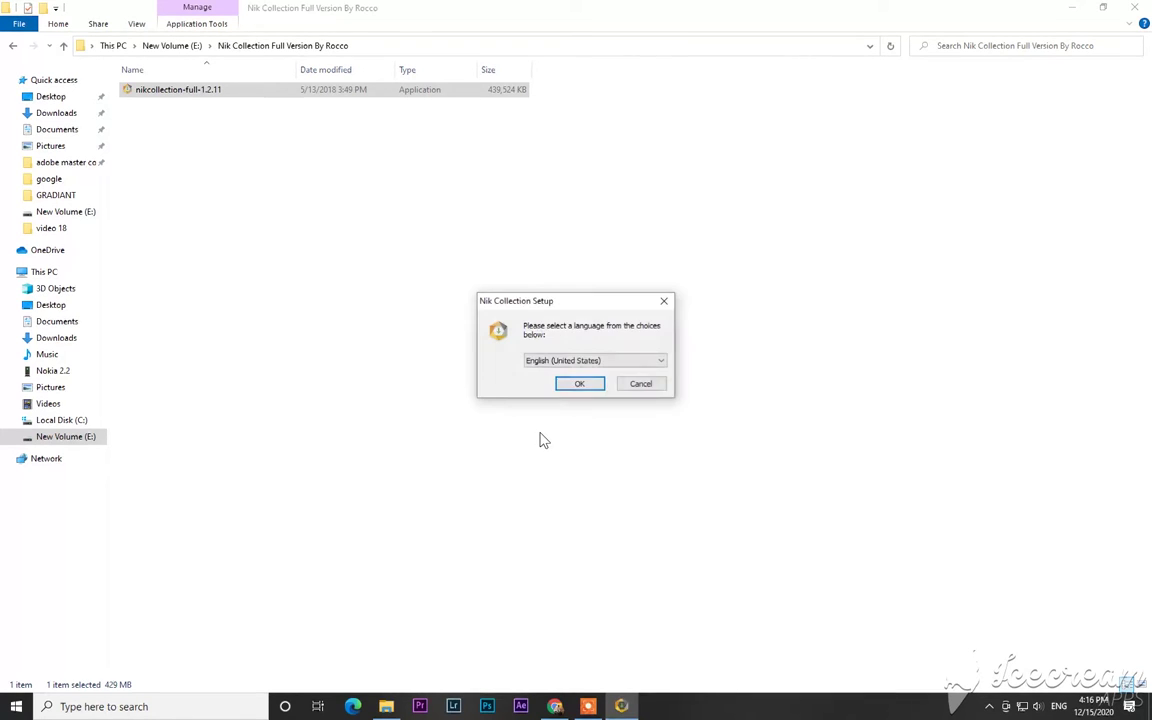
- Choose English as the setup language and accept the Nik Collection license agreement
left_click(580, 386)
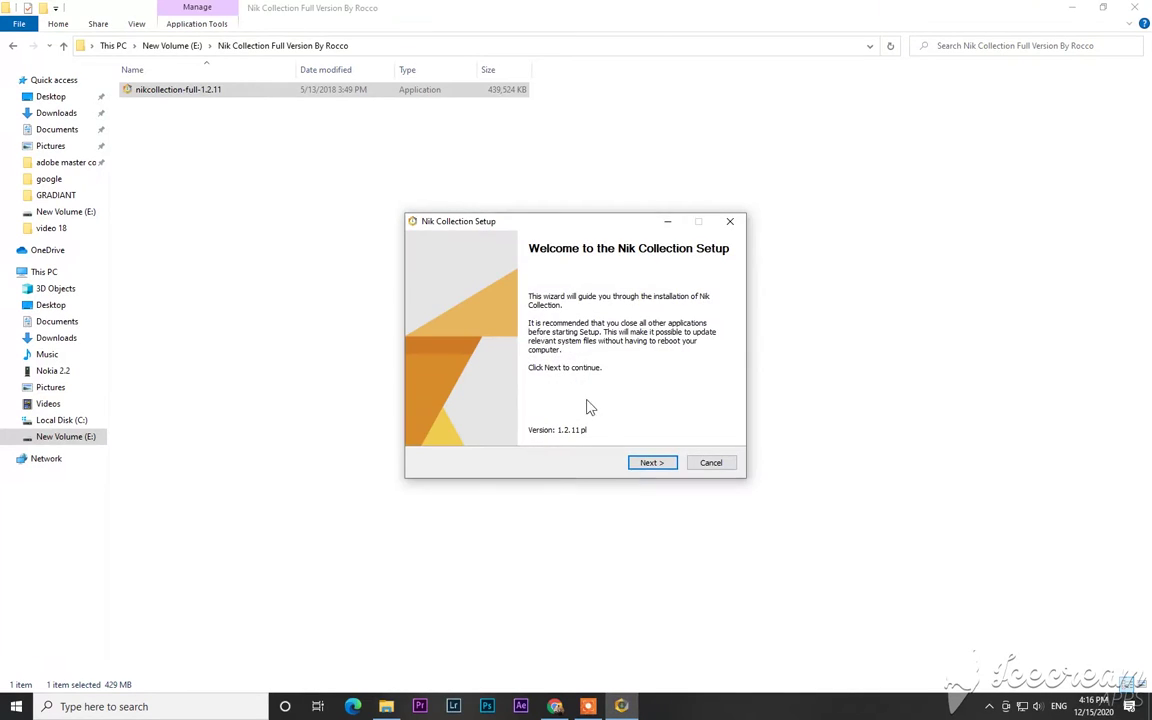
left_click(630, 463)
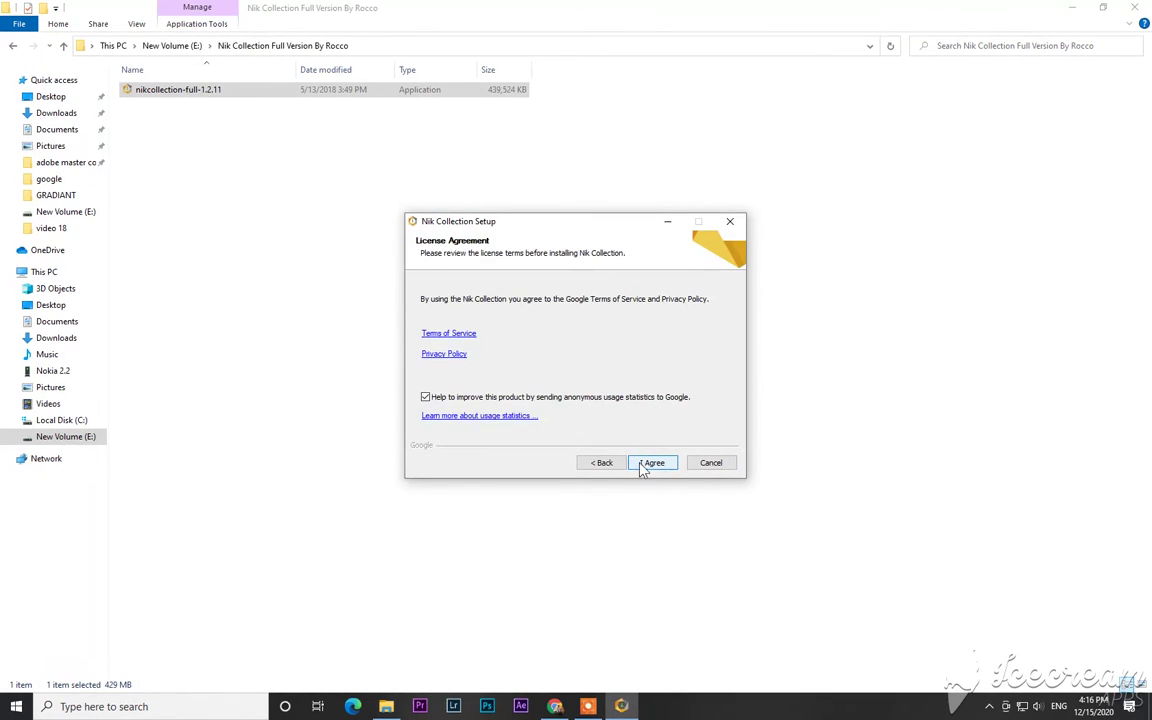
left_click(648, 465)
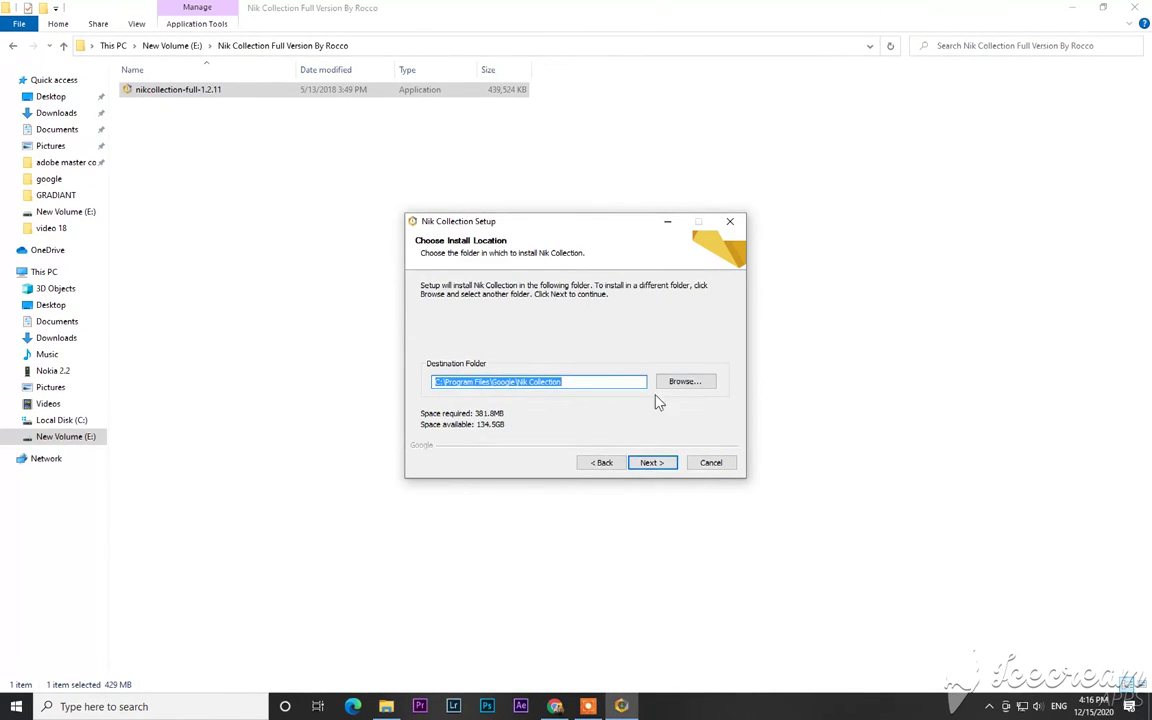
- Set the install destination to C:\Program Files\Adobe\Adobe Photoshop CC 2019\Plug-ins
left_click(680, 384)
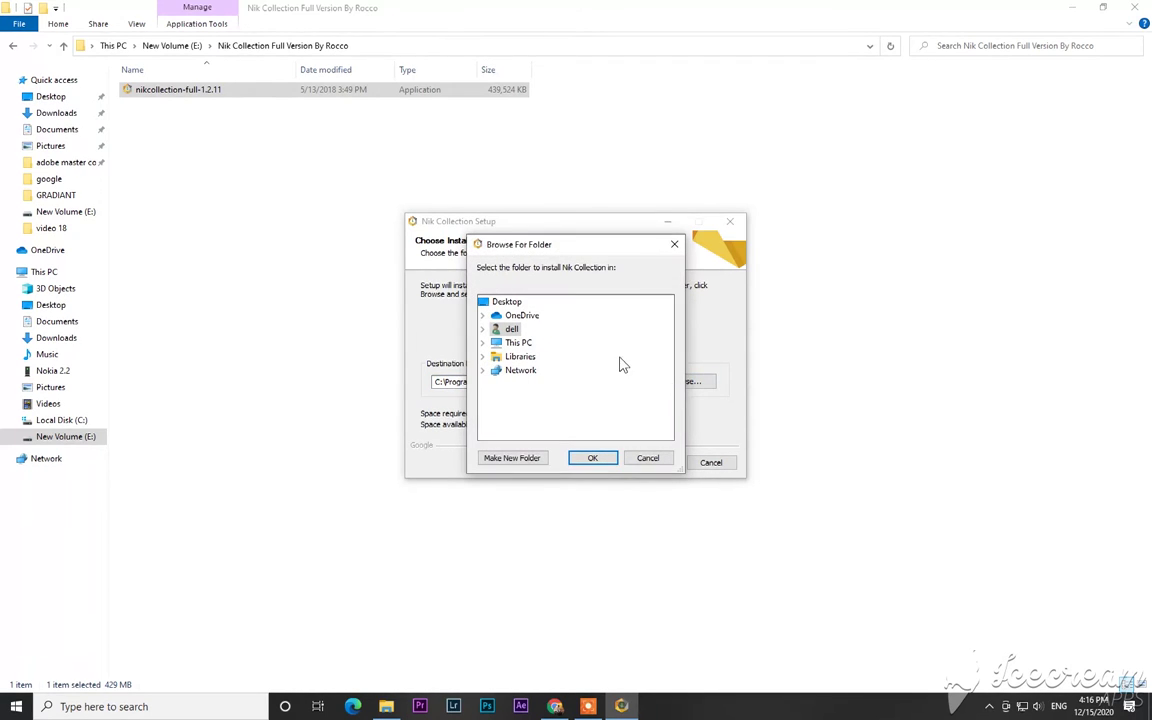
double_click(517, 370)
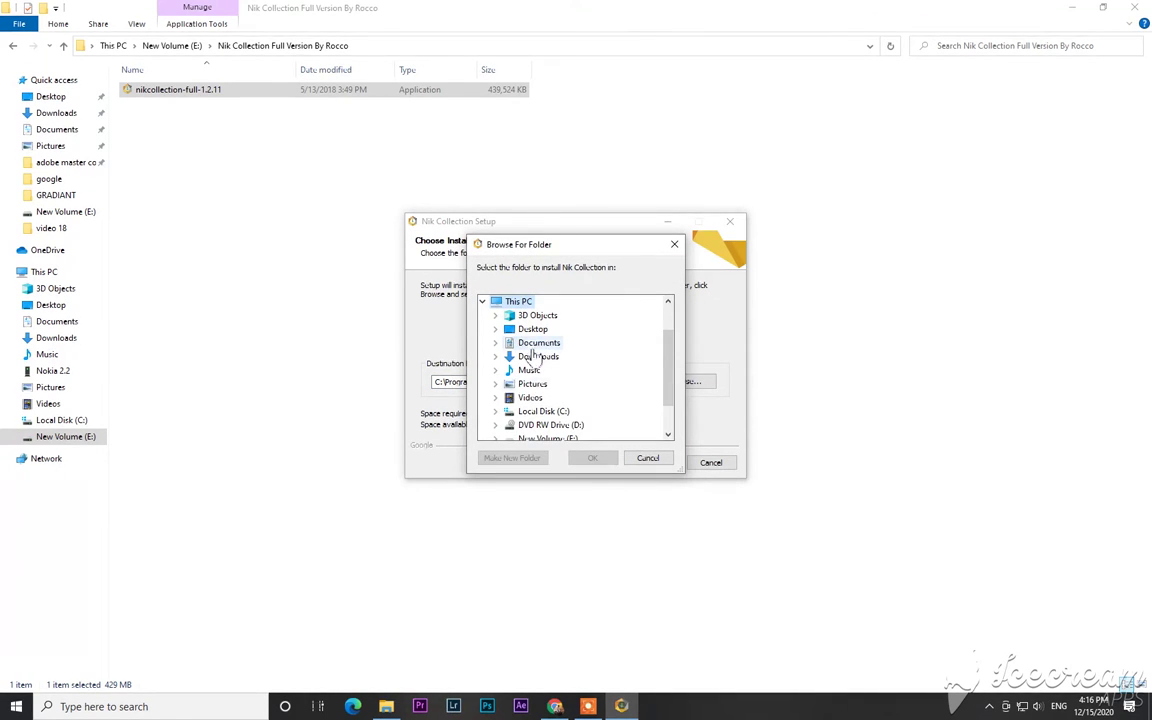
double_click(540, 411)
scroll(576, 358, "down", 1)
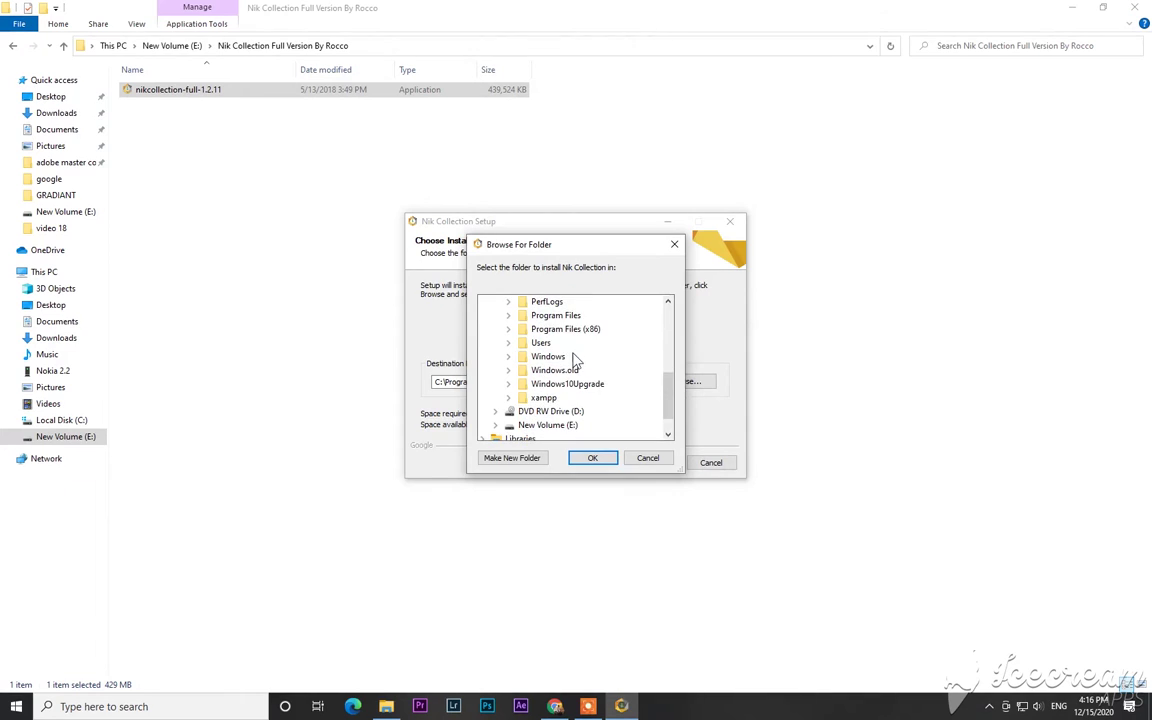
double_click(553, 315)
double_click(556, 315)
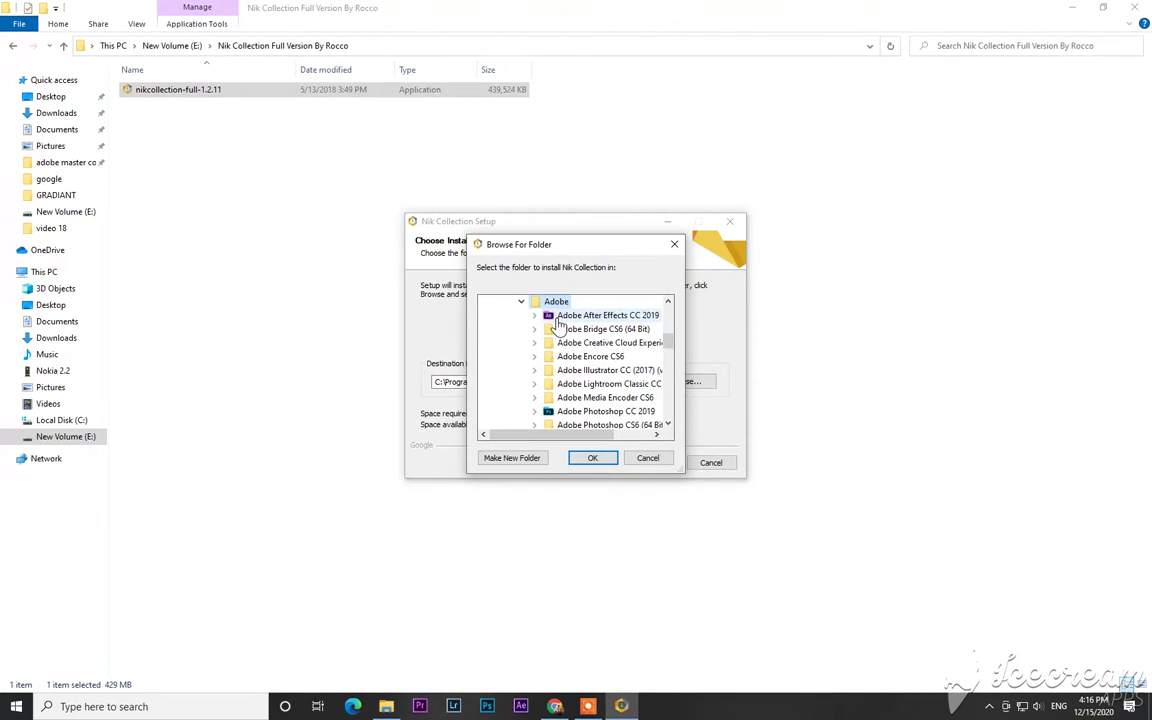
double_click(604, 413)
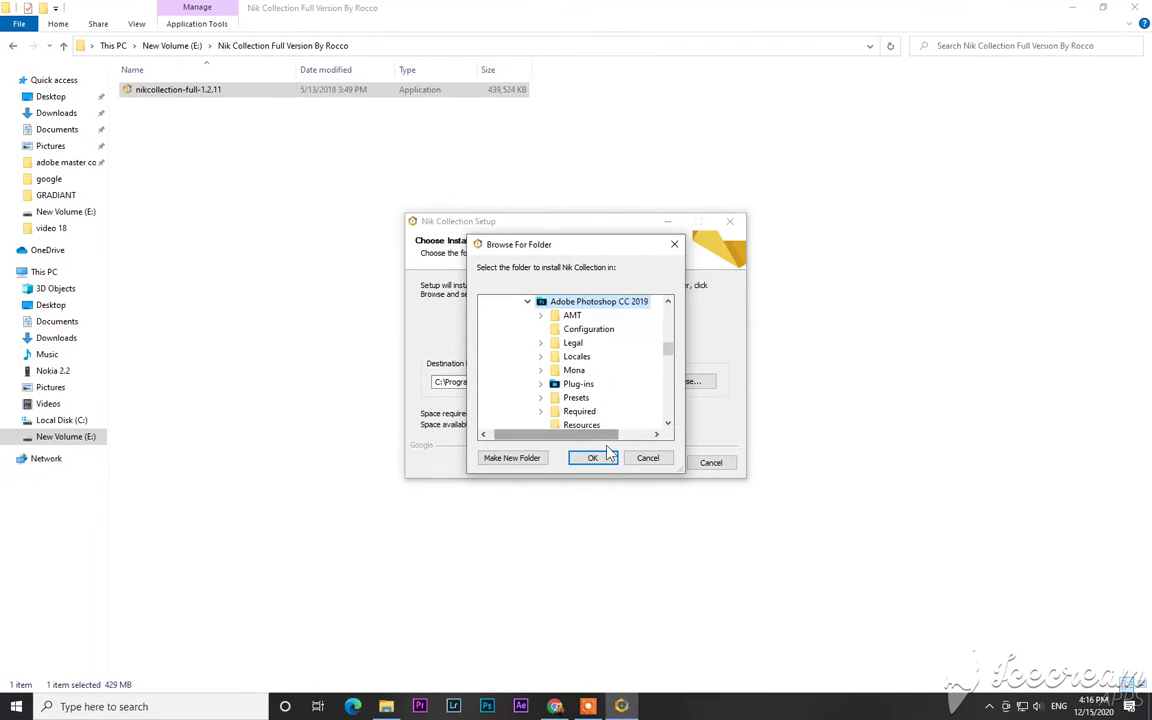
double_click(582, 384)
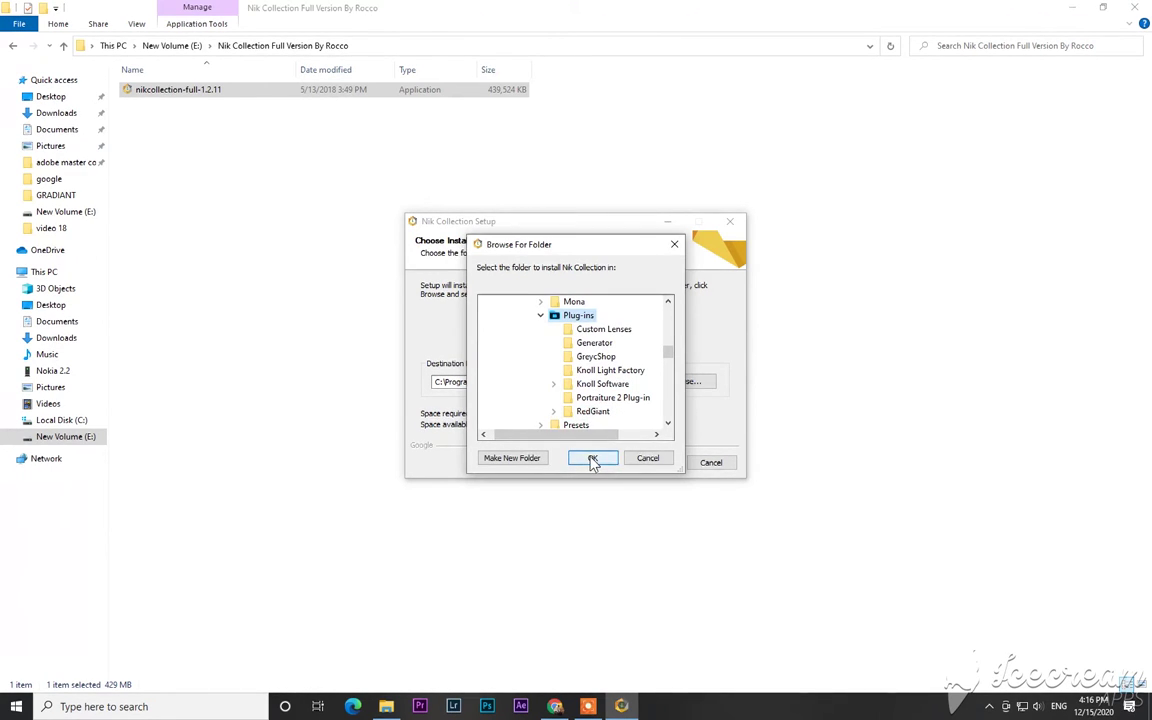
left_click(592, 459)
left_click(647, 466)
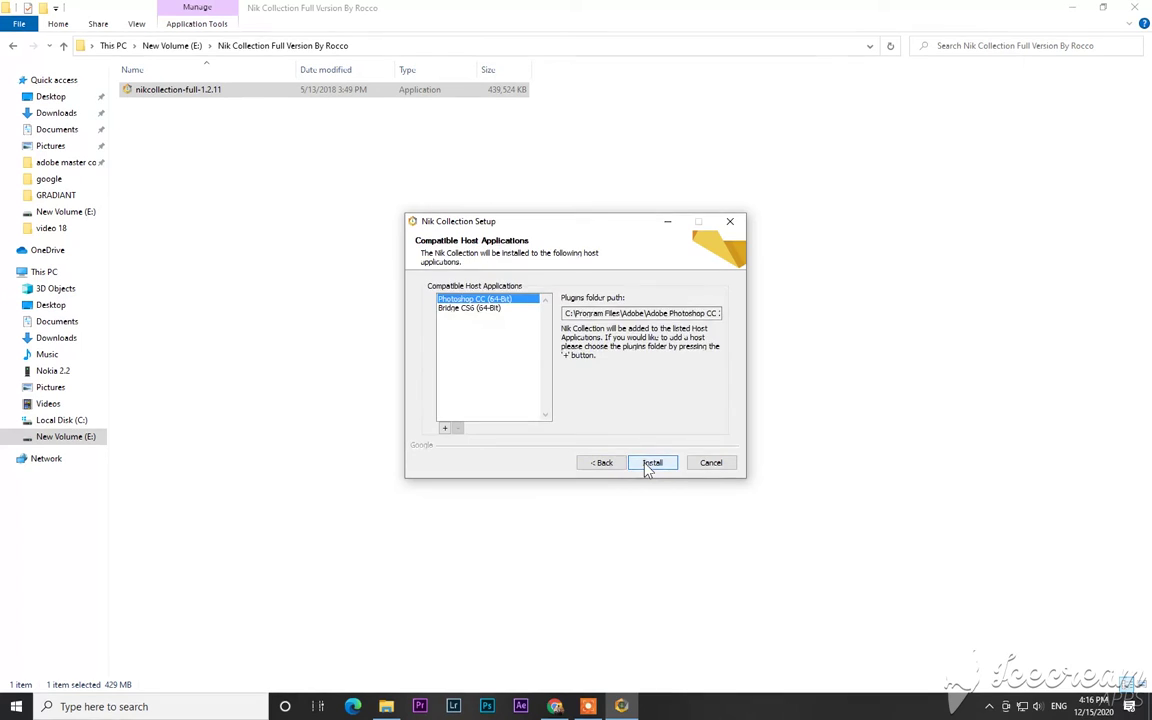
- Install Nik Collection for Photoshop CC, finish the installer, and start Photoshop
left_click(647, 466)
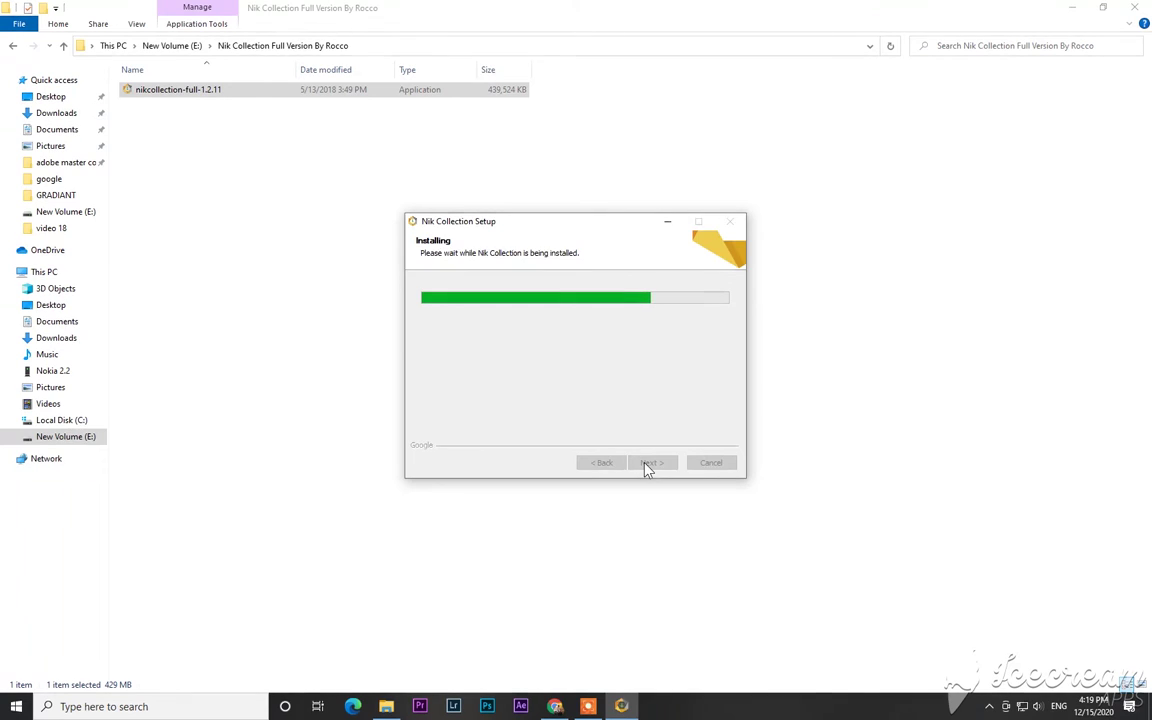
left_click(650, 464)
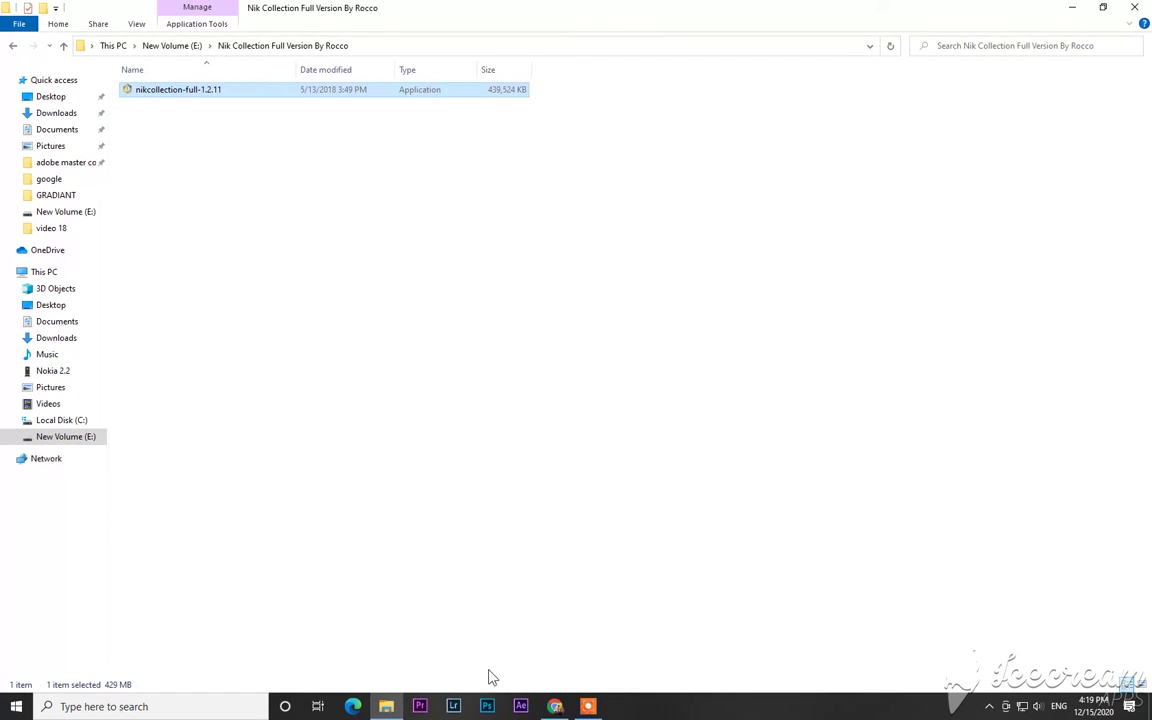
left_click(487, 706)
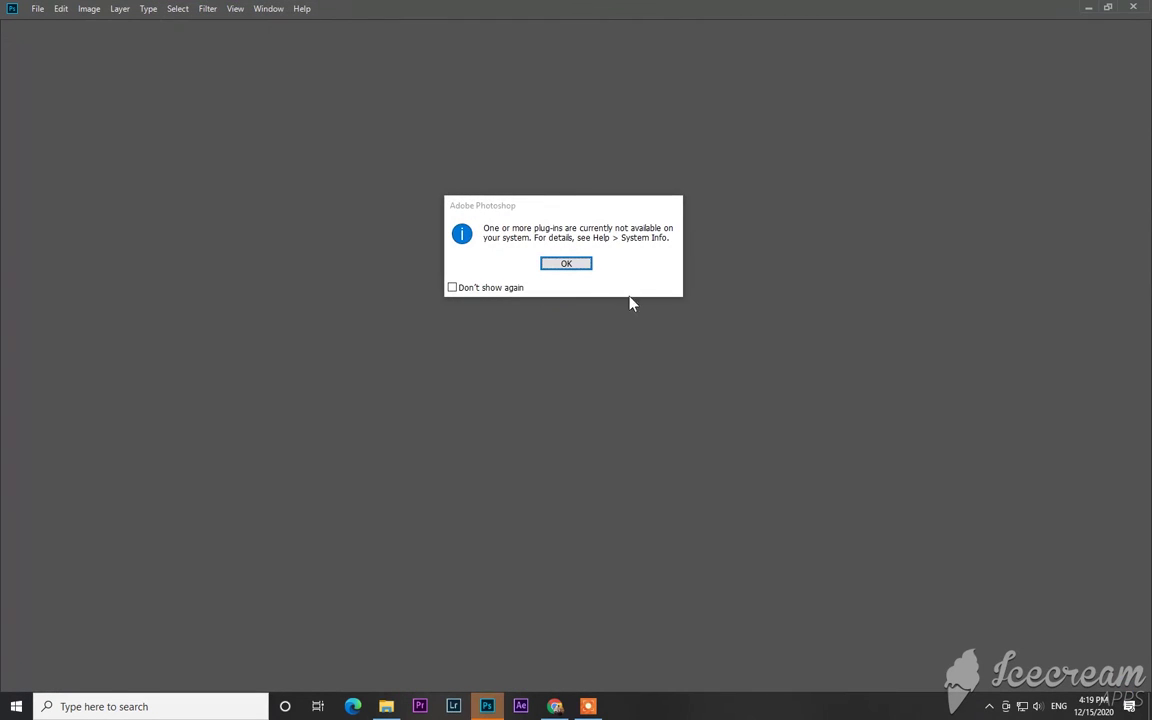
- Dismiss the unavailable plug-ins notice and close the Nik Selective Tool panel
left_click(565, 261)
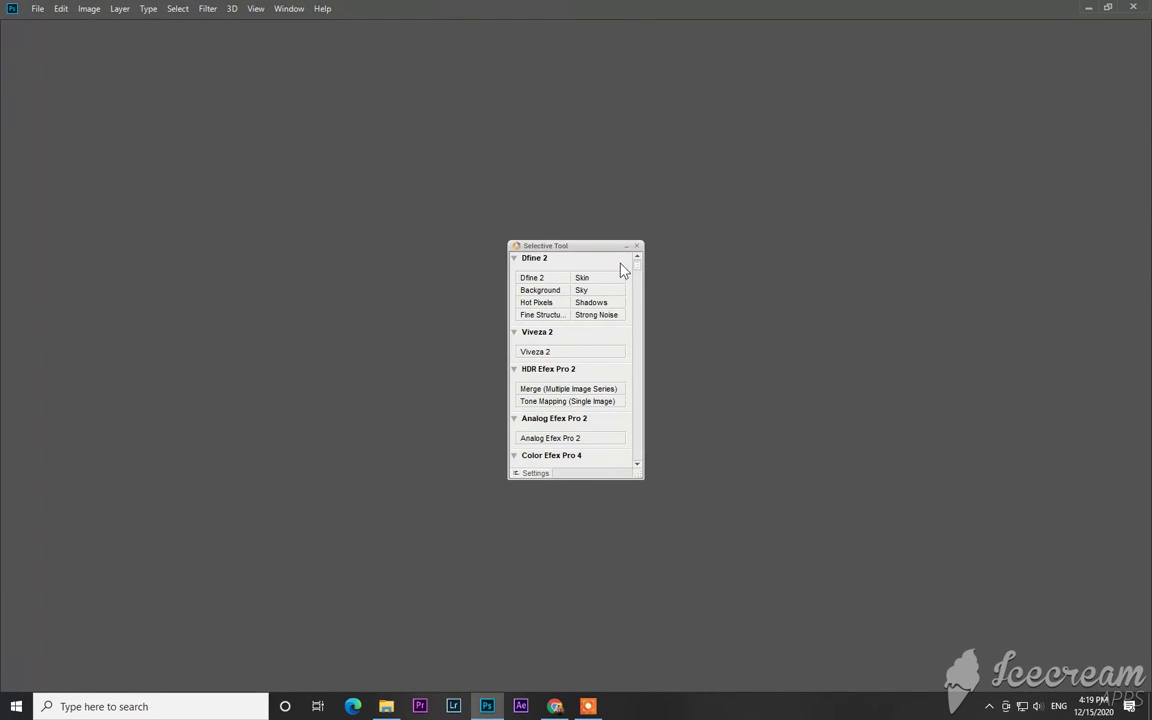
left_click(638, 246)
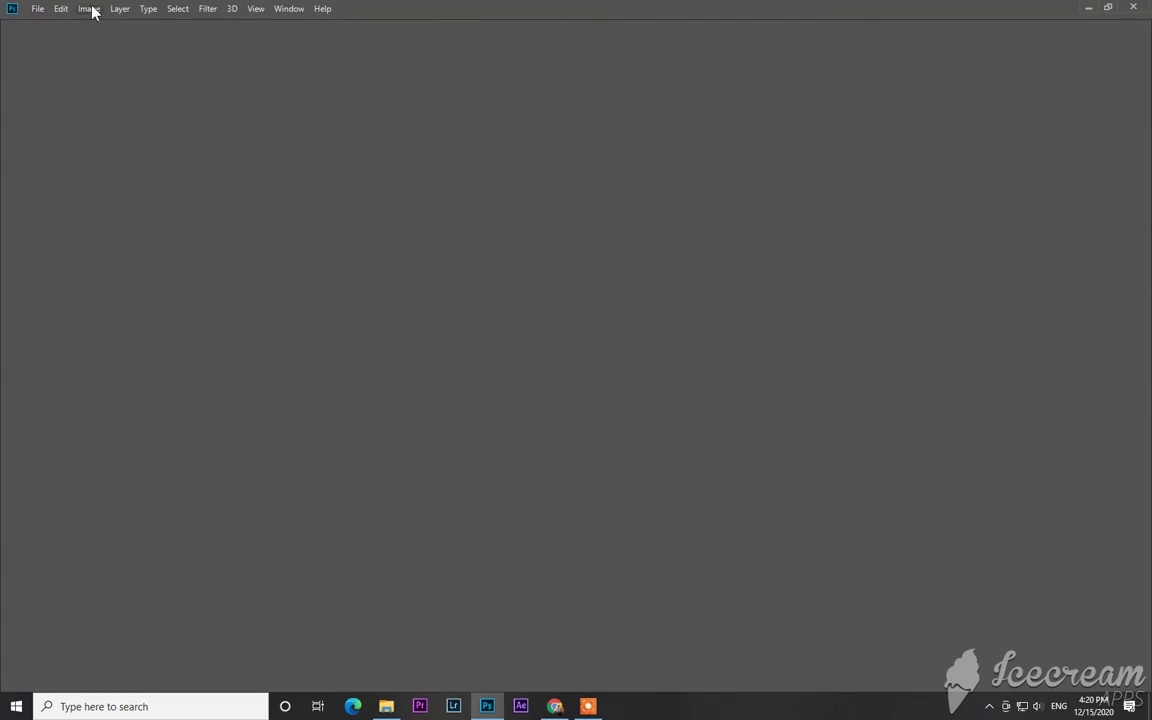
left_click(40, 8)
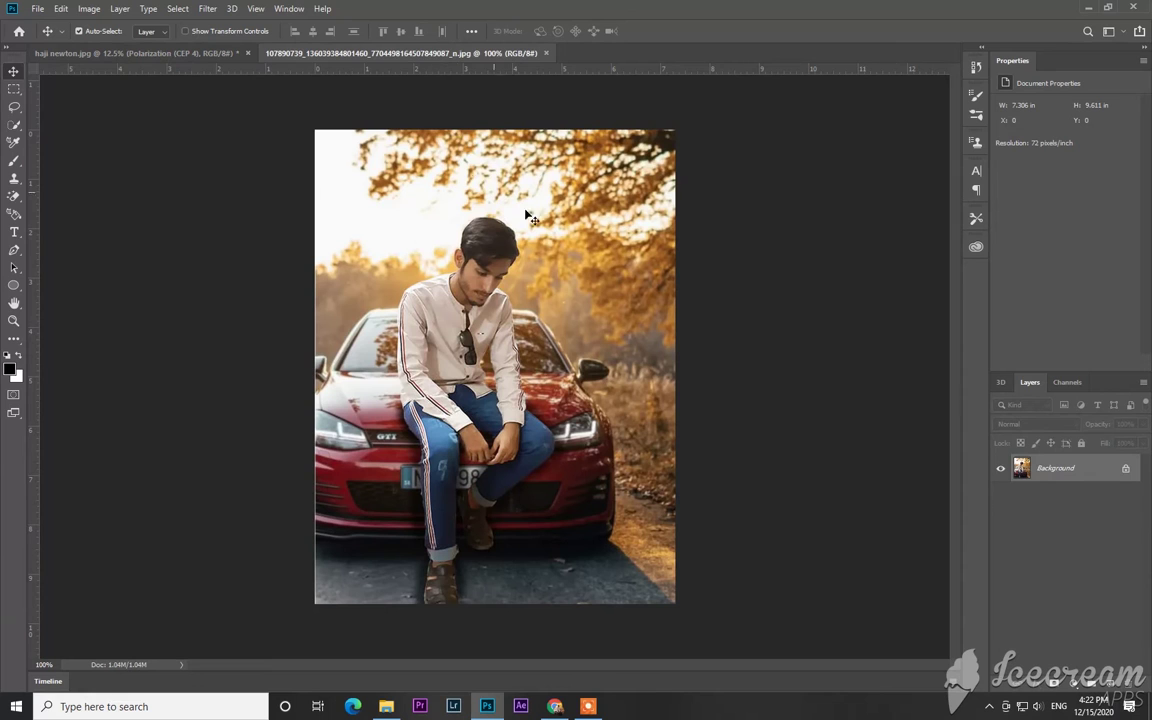
- Load the car portrait into Color Efex Pro 4 via Filter > Nik Collection
left_click(206, 9)
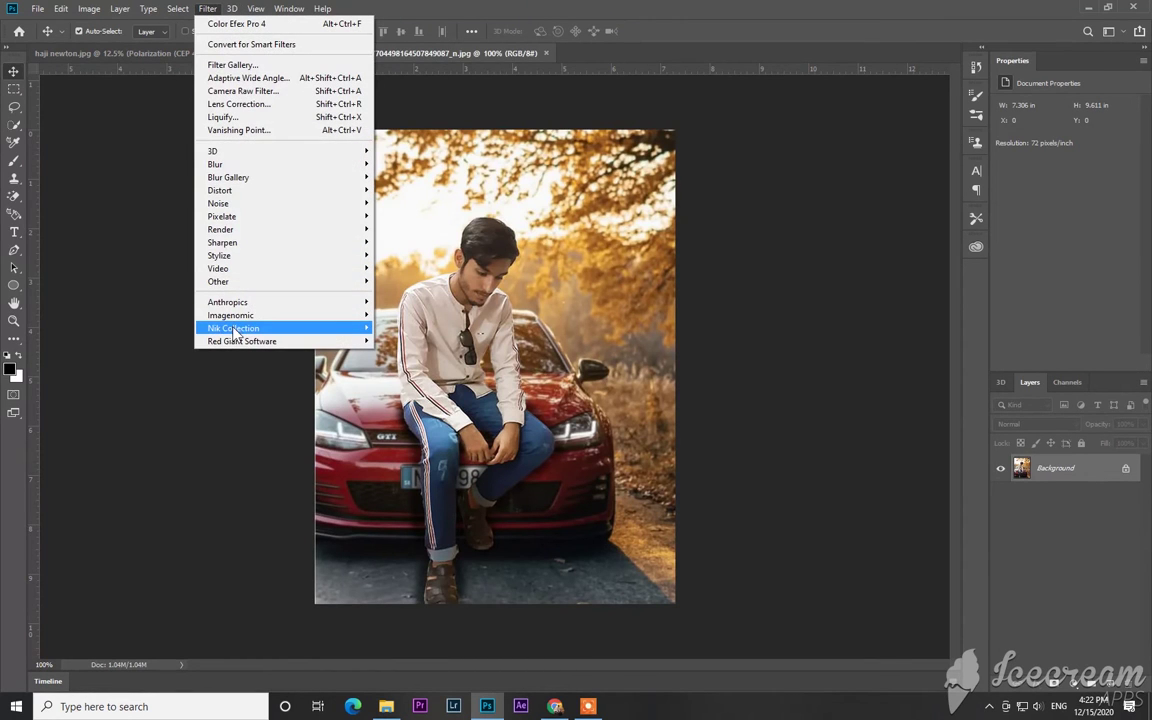
mouse_move(233, 328)
left_click(424, 341)
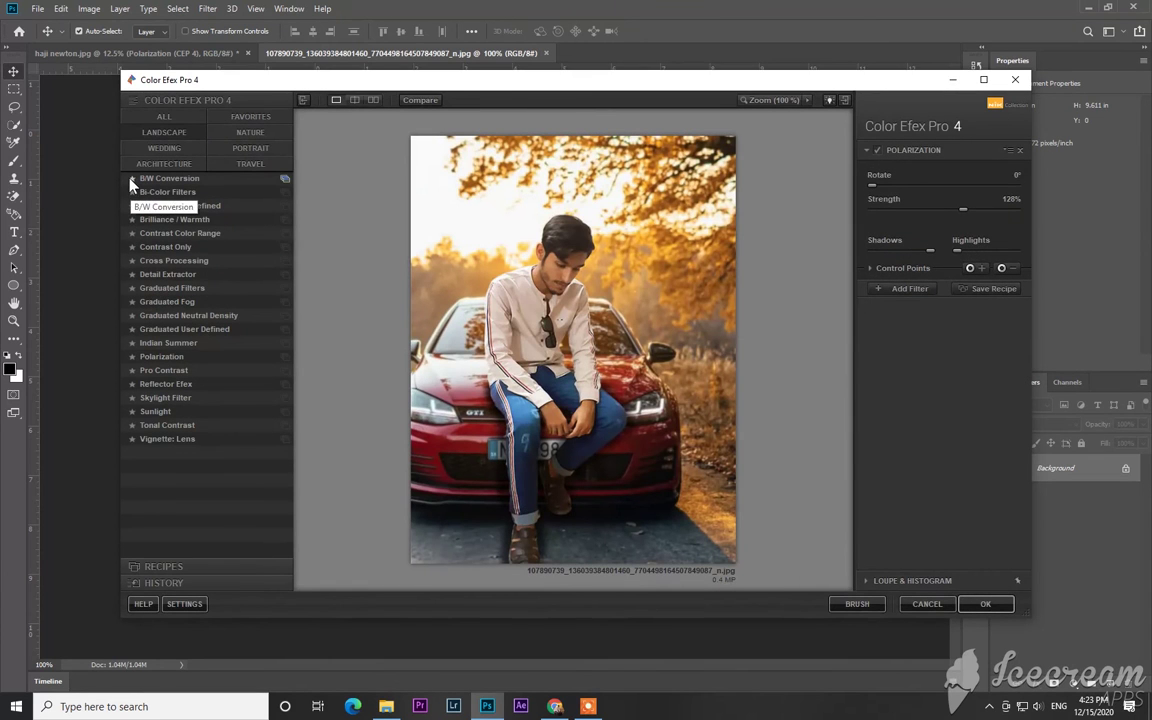
- Favourite B/W Conversion and apply Bi-Color User Defined with a lower gradient rotation
left_click(131, 179)
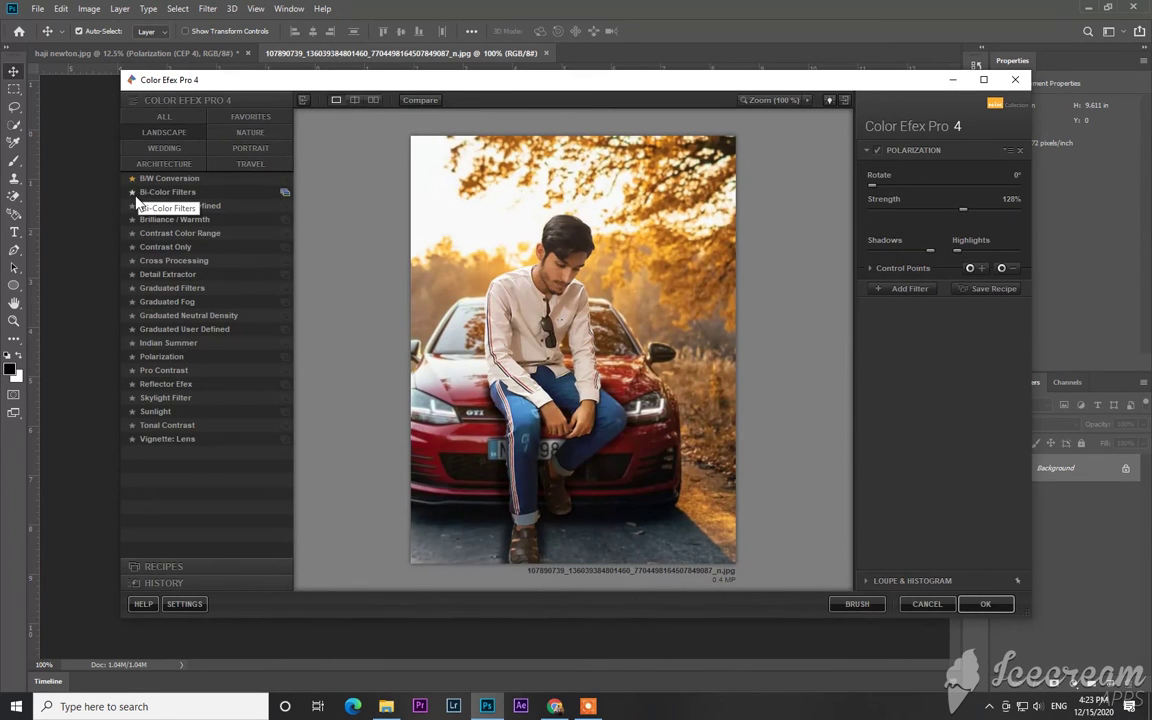
left_click(175, 206)
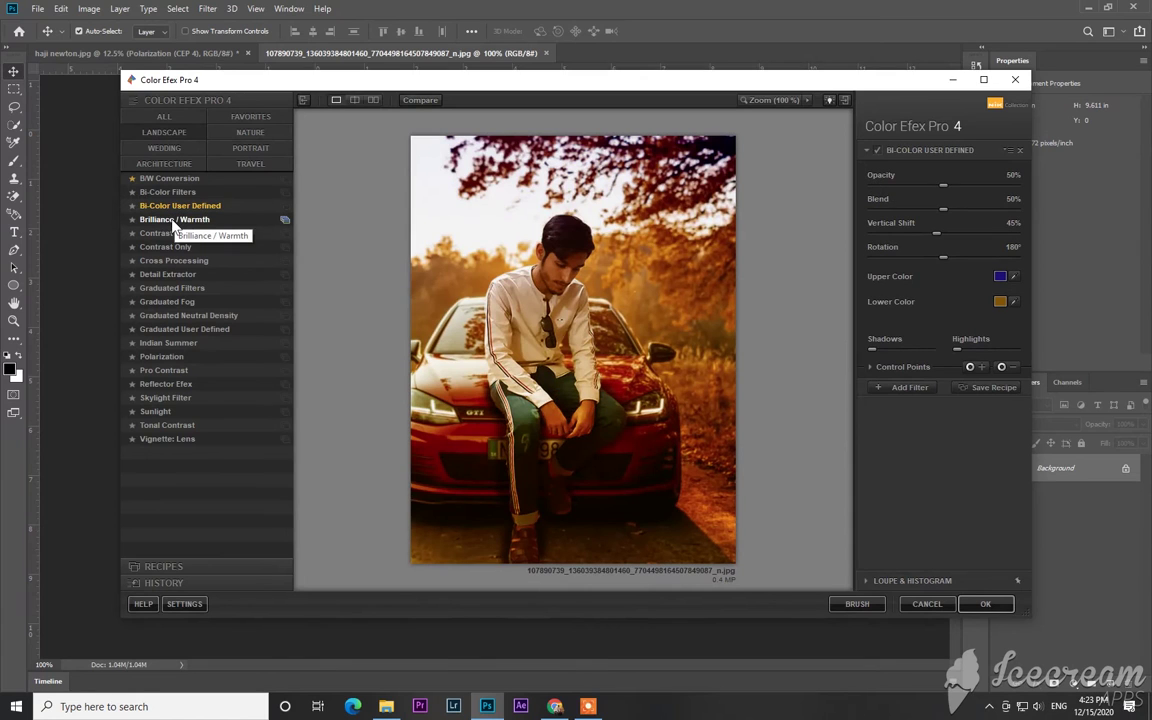
left_click(937, 258)
left_click_drag(933, 261, 926, 265)
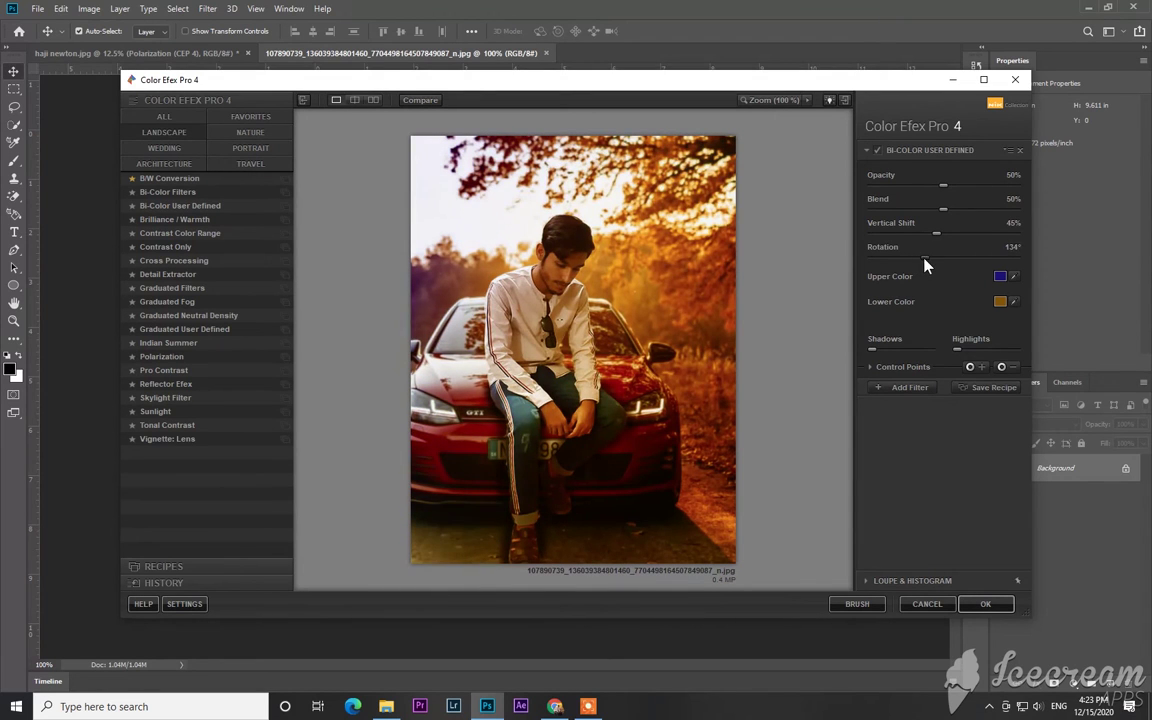
- Set the Bi-Color upper colour to pure red, replacing an initial pink choice
left_click(1000, 278)
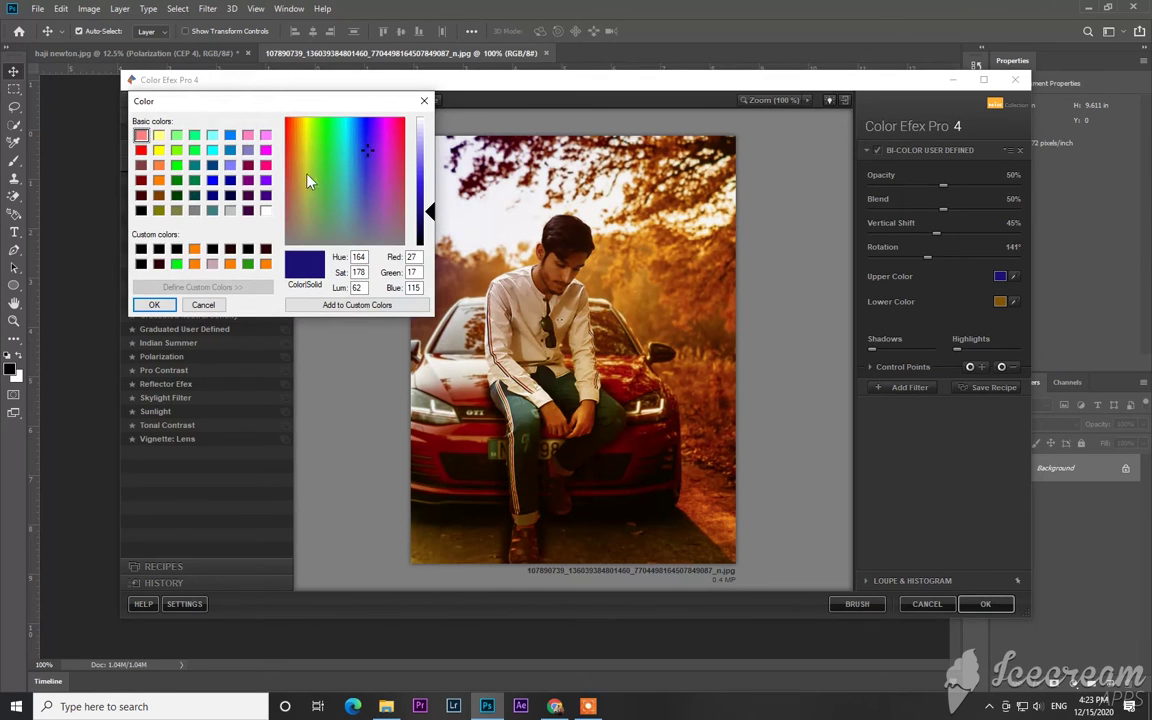
left_click(265, 165)
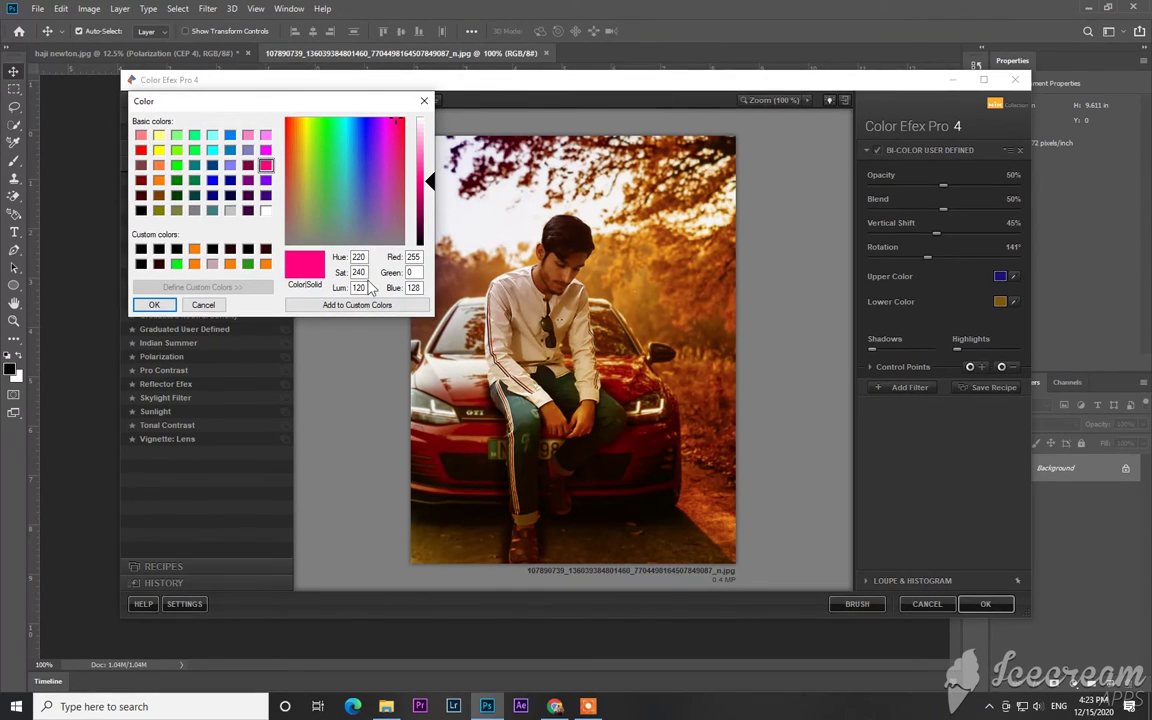
left_click(154, 304)
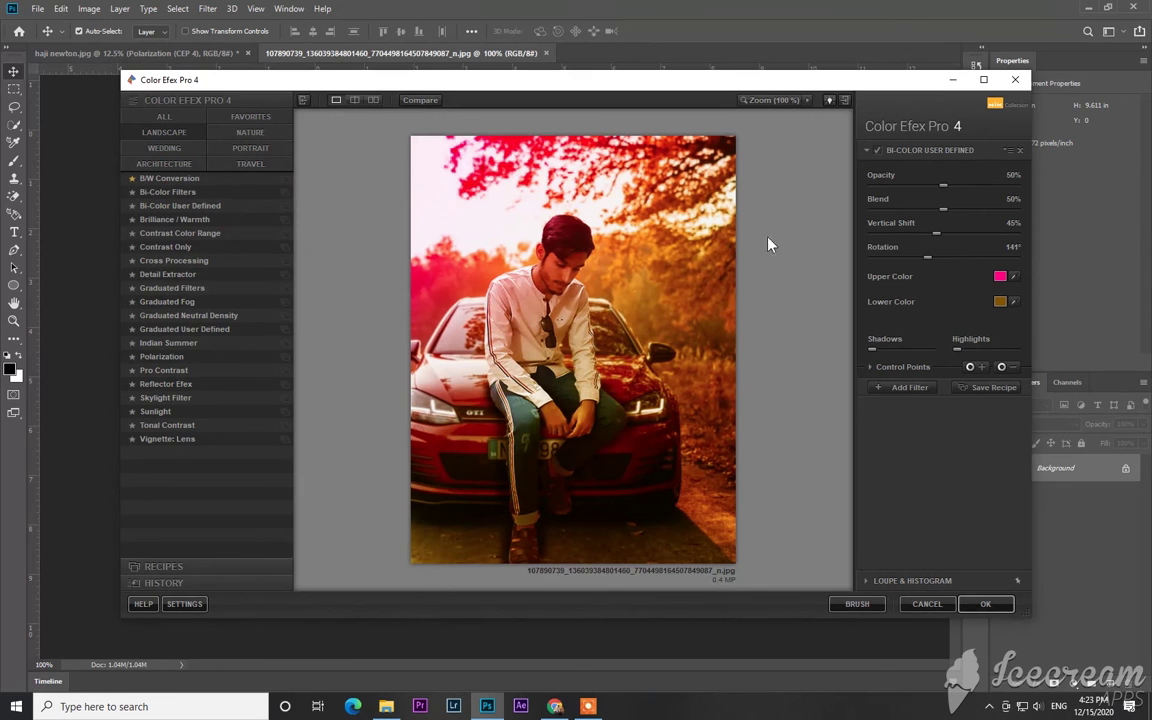
left_click(1000, 277)
left_click_drag(305, 126, 288, 123)
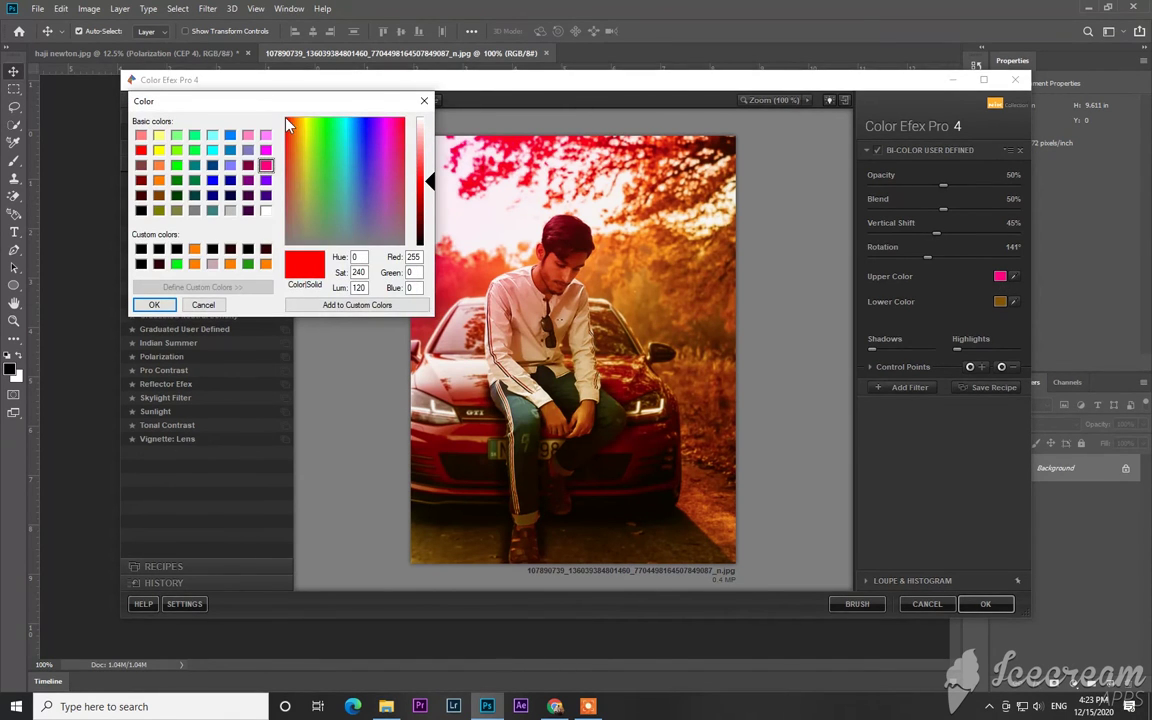
left_click(154, 304)
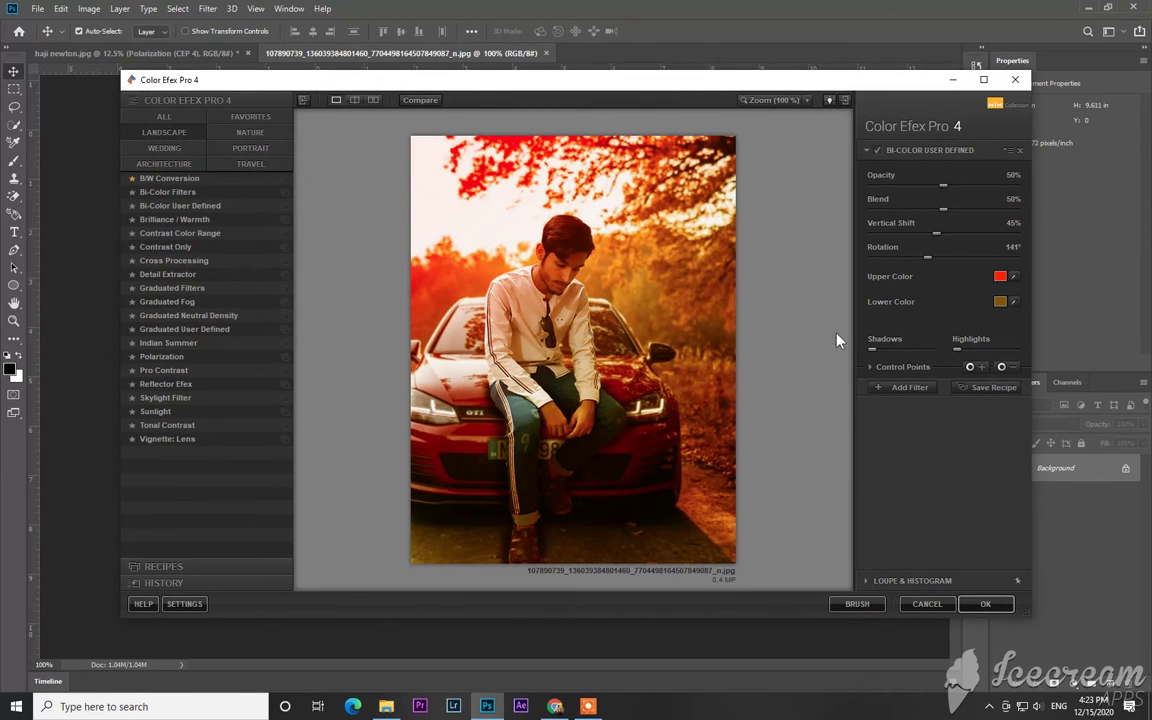
- Tune the tint: lower rotation, 10% vertical shift, 0% blend, 21% opacity
left_click_drag(873, 355, 878, 362)
left_click_drag(924, 259, 902, 265)
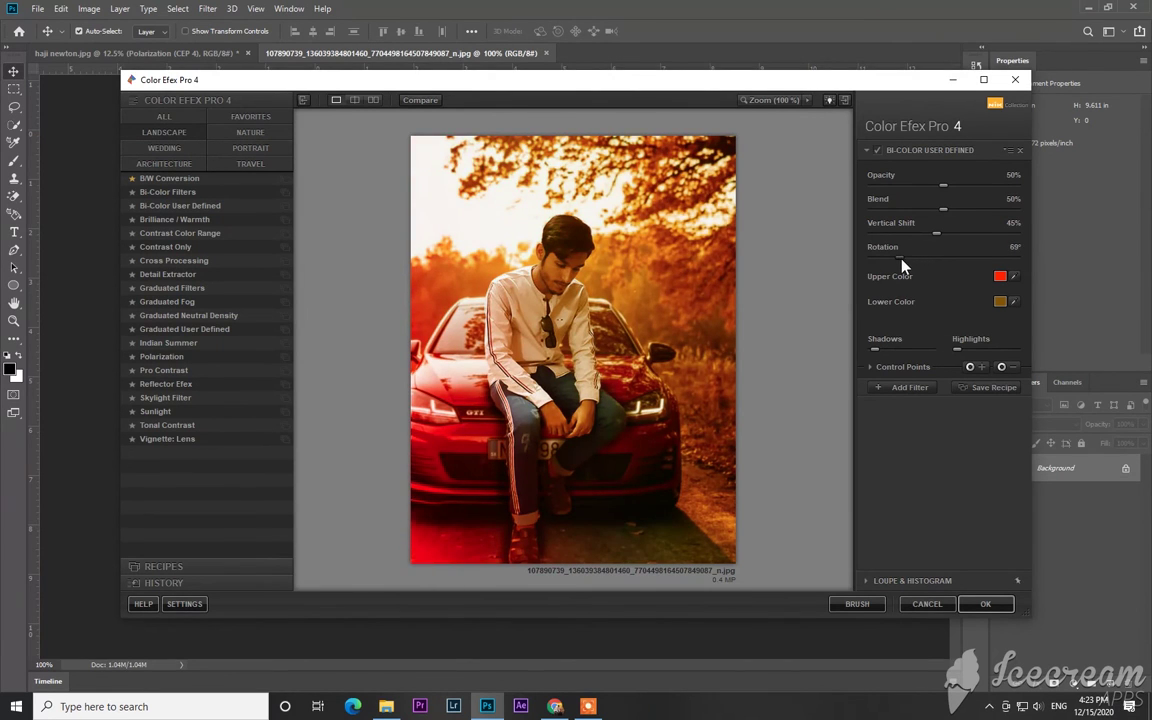
left_click(928, 234)
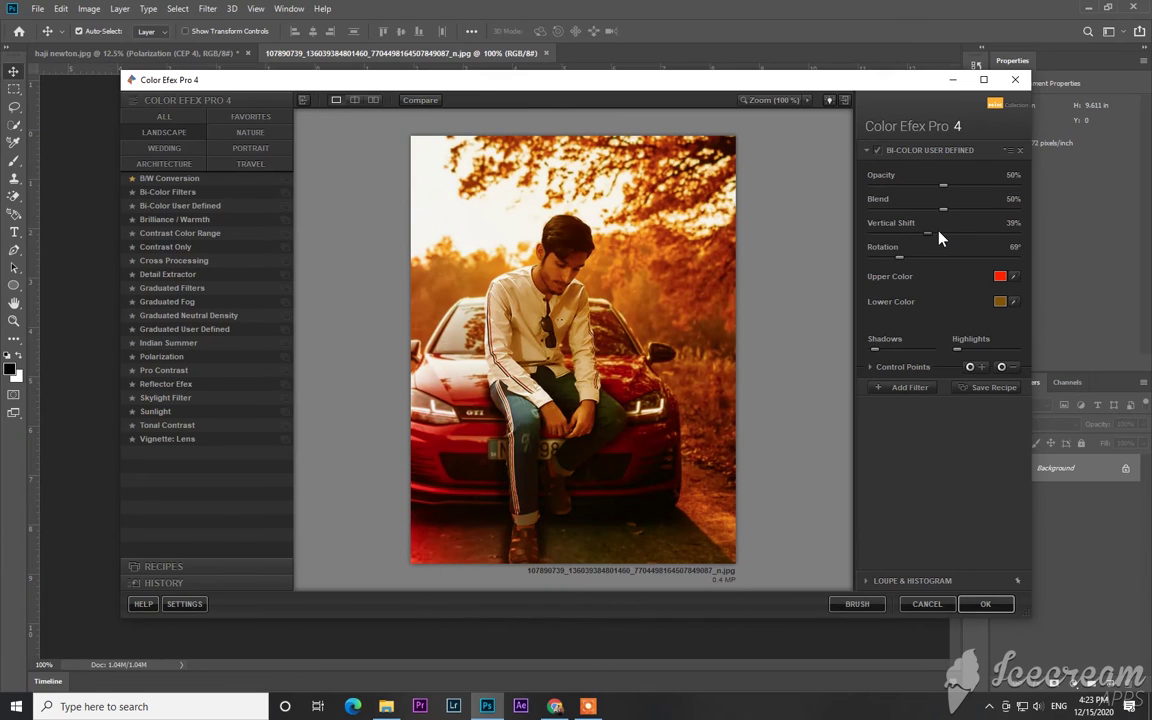
left_click_drag(928, 234, 889, 234)
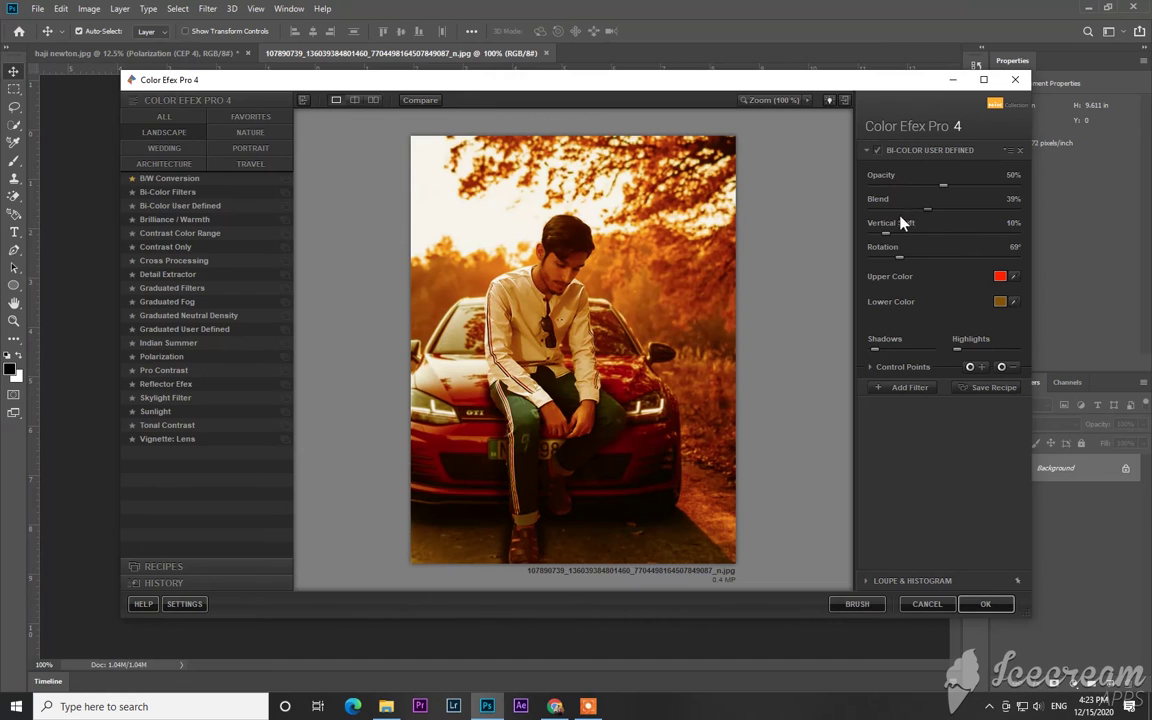
left_click(866, 210)
mouse_move(909, 187)
left_mouse_down()
mouse_move(877, 187)
mouse_move(896, 192)
left_mouse_up()
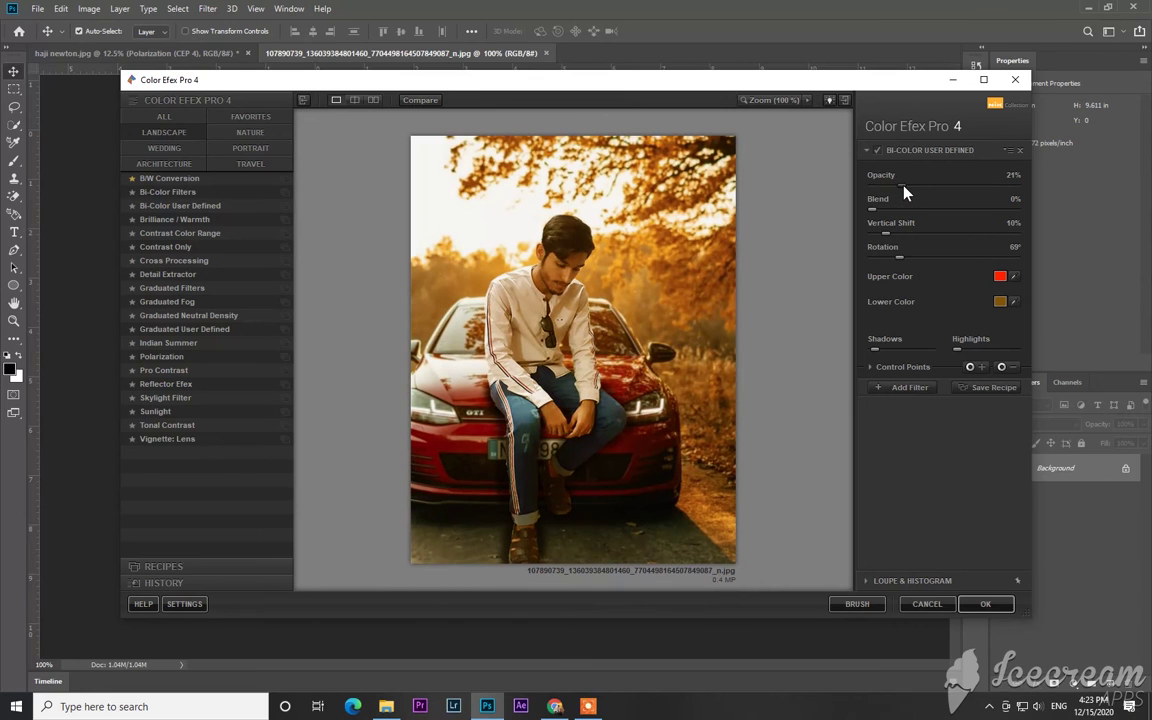
left_click(165, 357)
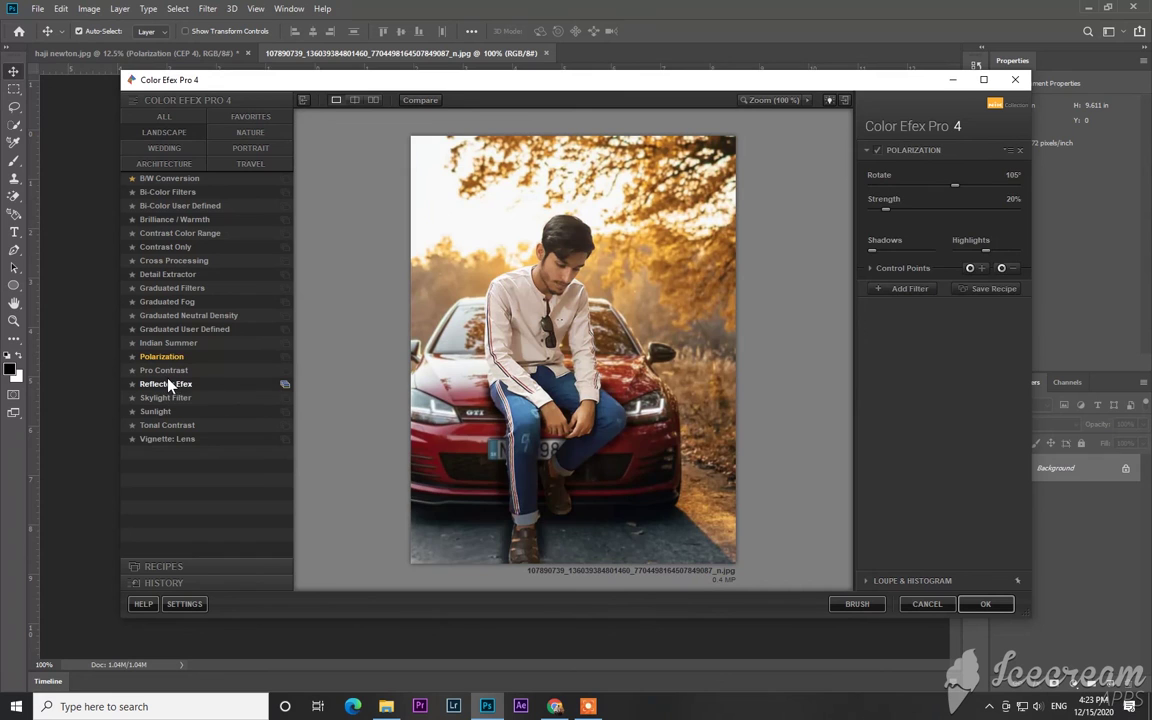
- Preview Reflector Efex, Sunlight, Tonal Contrast and Vignette: Lens, then list only Portrait filters
left_click(190, 384)
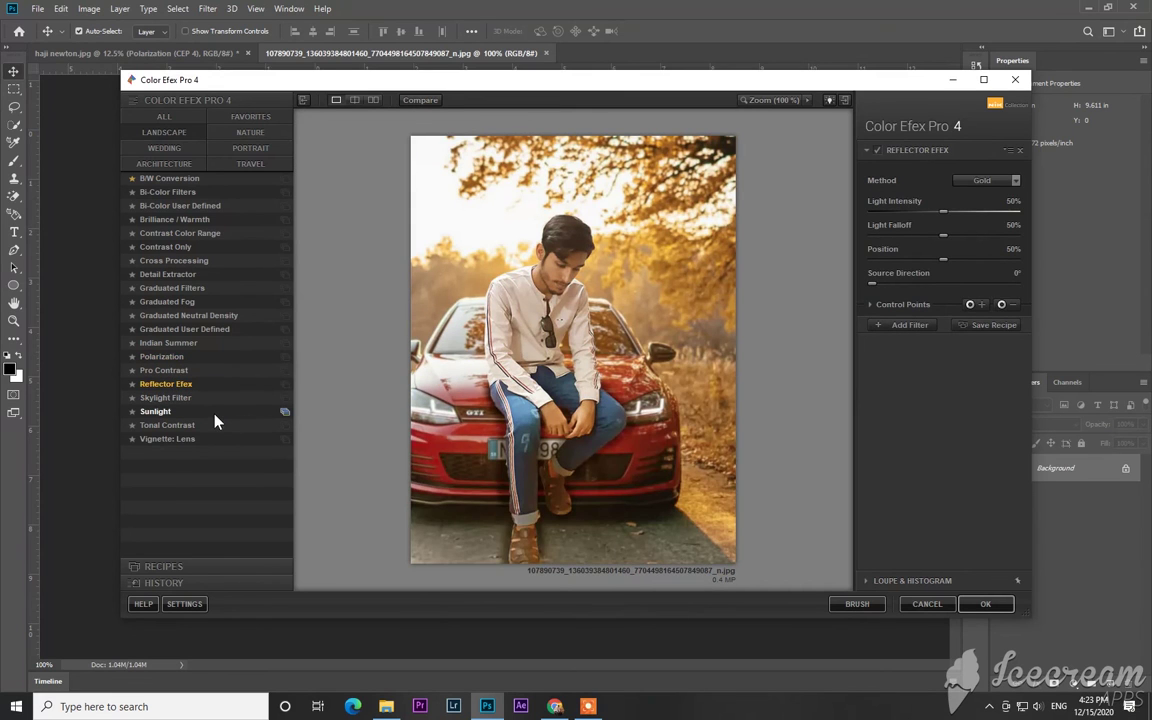
left_click(215, 421)
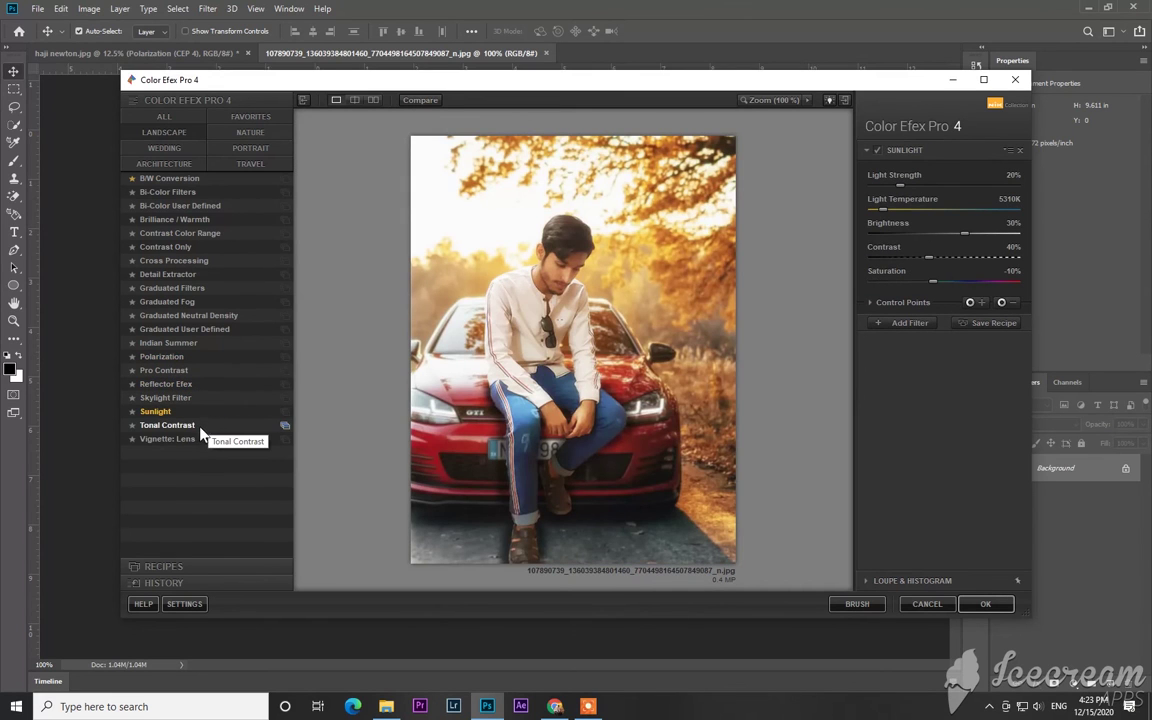
left_click(200, 430)
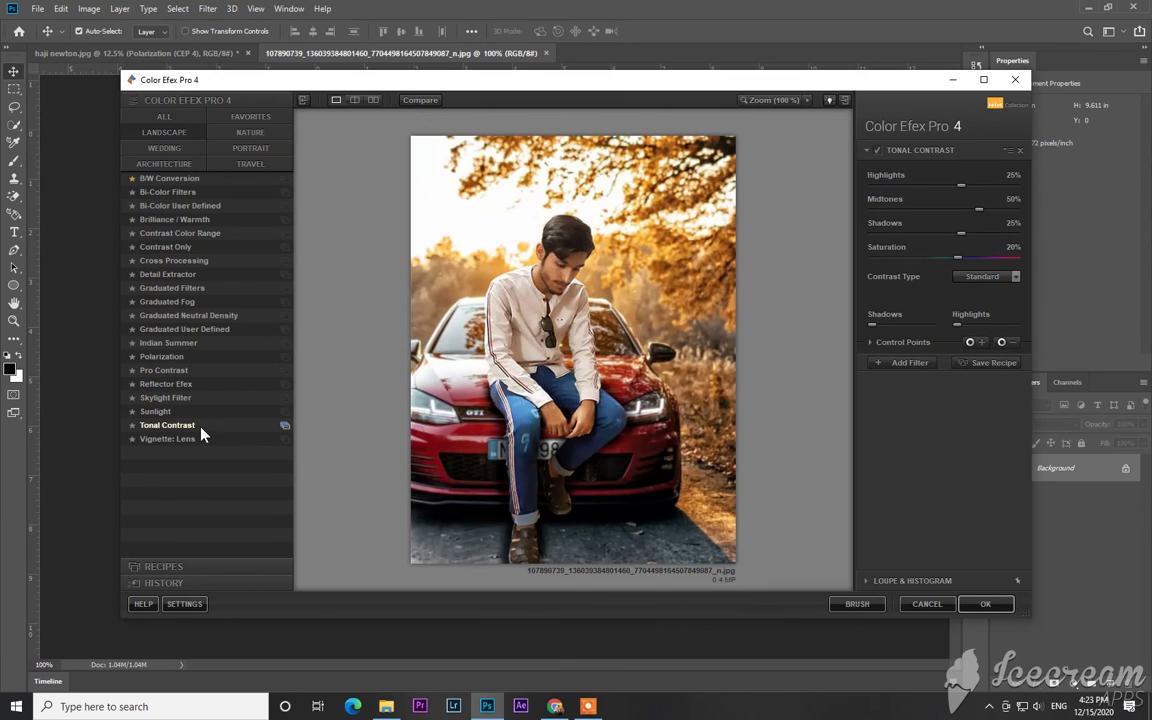
left_click(200, 439)
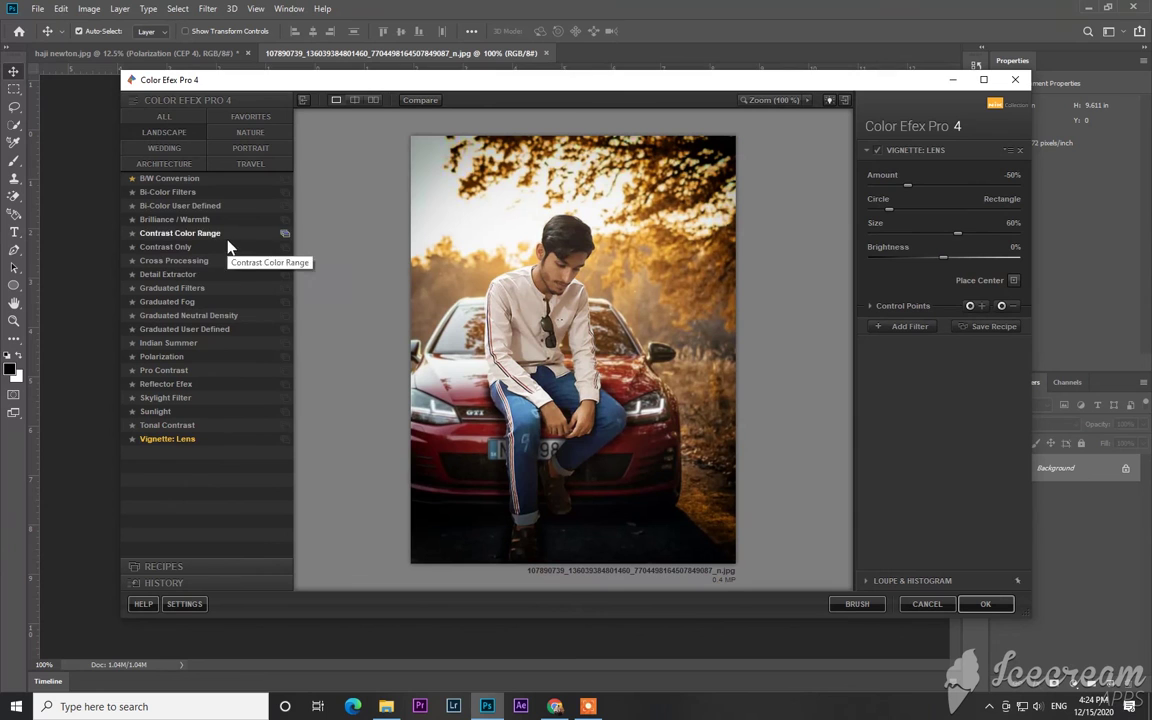
left_click(252, 147)
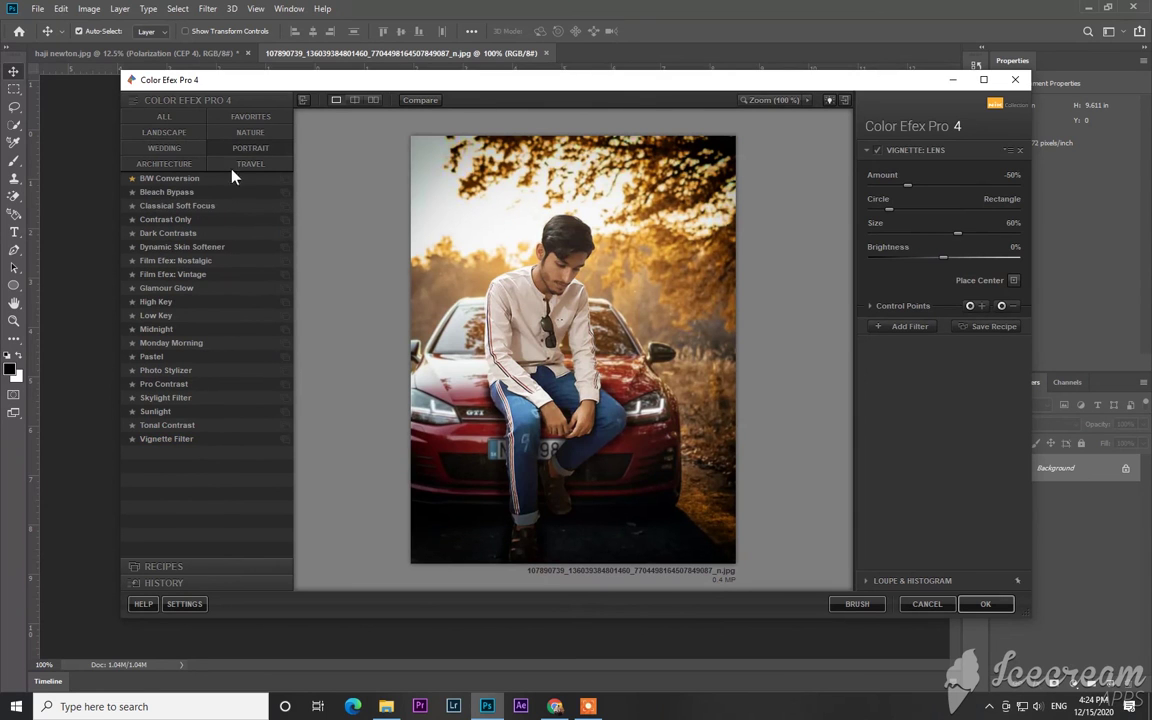
left_click(228, 205)
- Apply Dark Contrasts and lower its Dark Detail Extractor to 10%
left_click(195, 231)
left_click(192, 248)
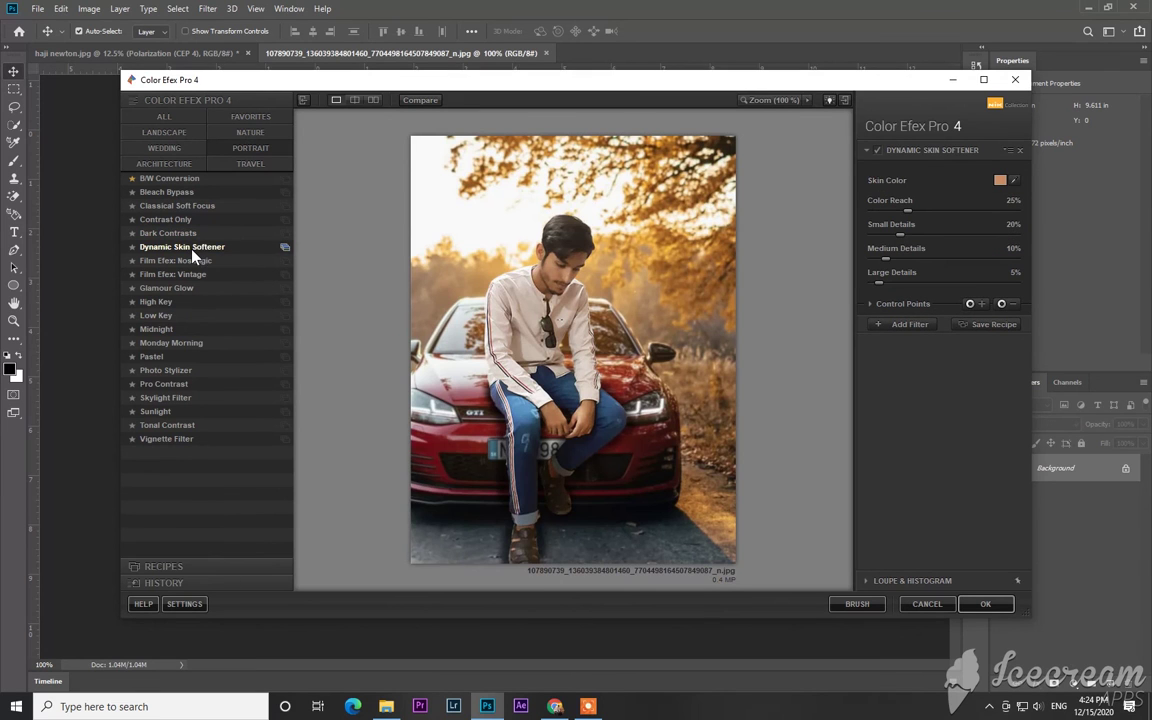
left_click(193, 234)
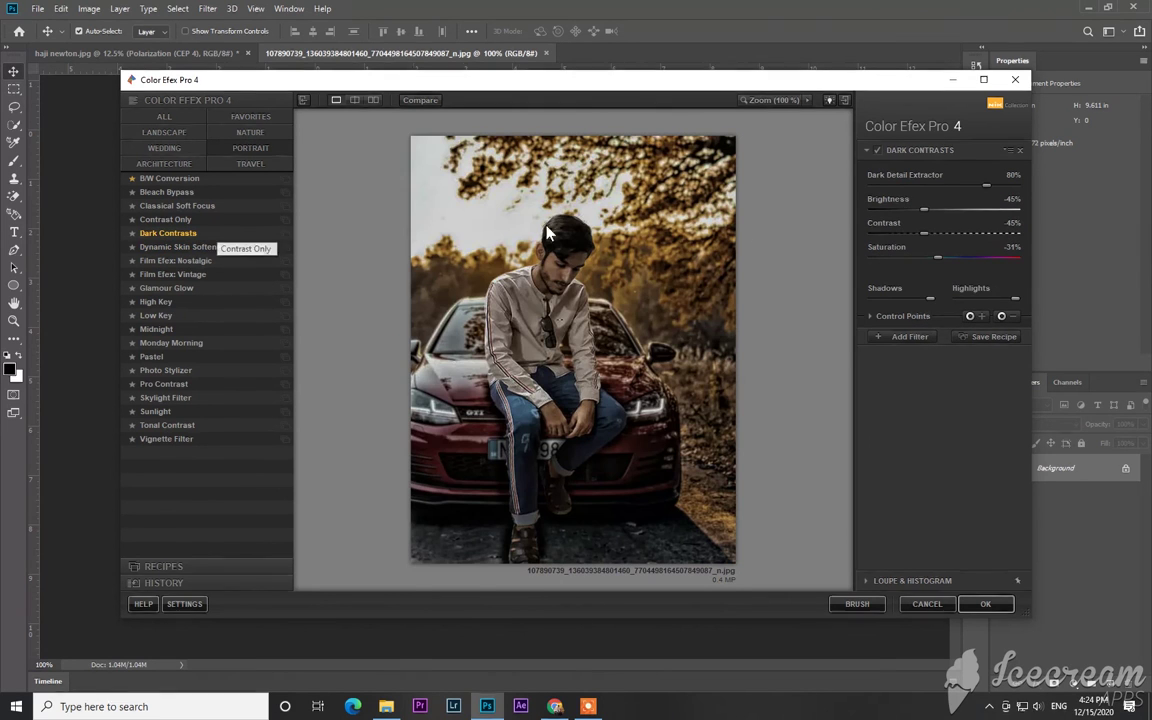
left_click(930, 186)
left_click(886, 186)
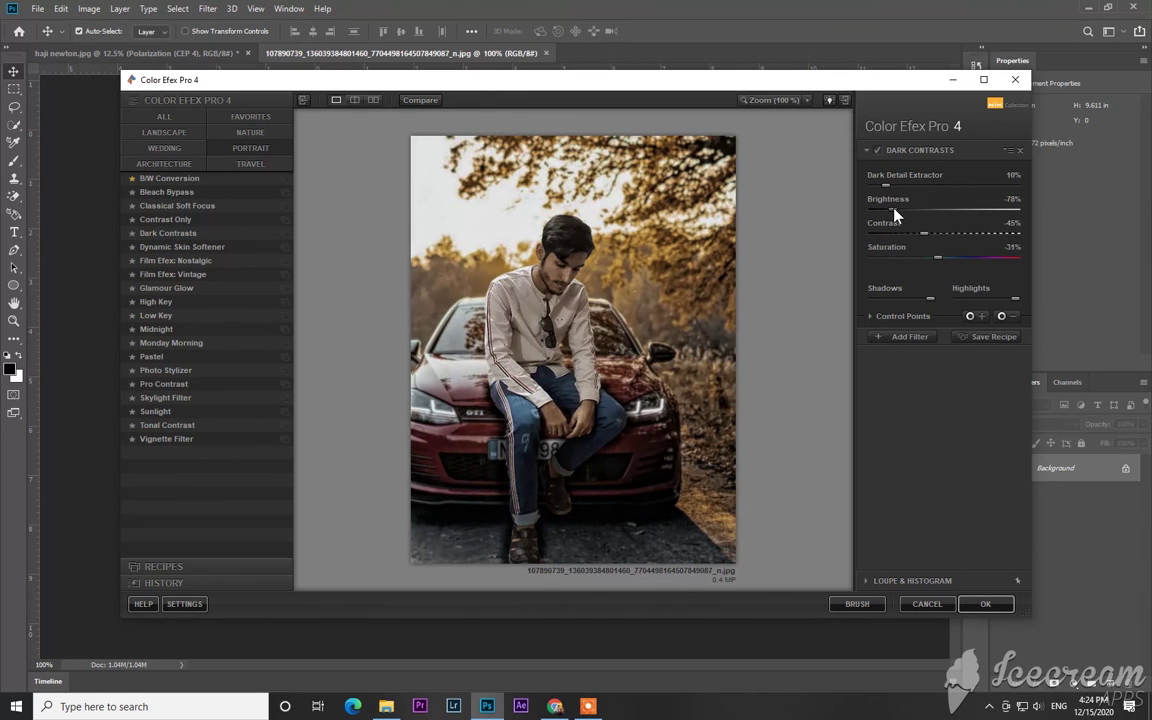
- Set brightness -6%, contrast -34%, saturation -47%, and reduce the highlights
left_click(929, 209)
mouse_move(931, 210)
left_mouse_down()
mouse_move(975, 212)
mouse_move(961, 212)
left_mouse_up()
left_click(936, 233)
left_click(922, 258)
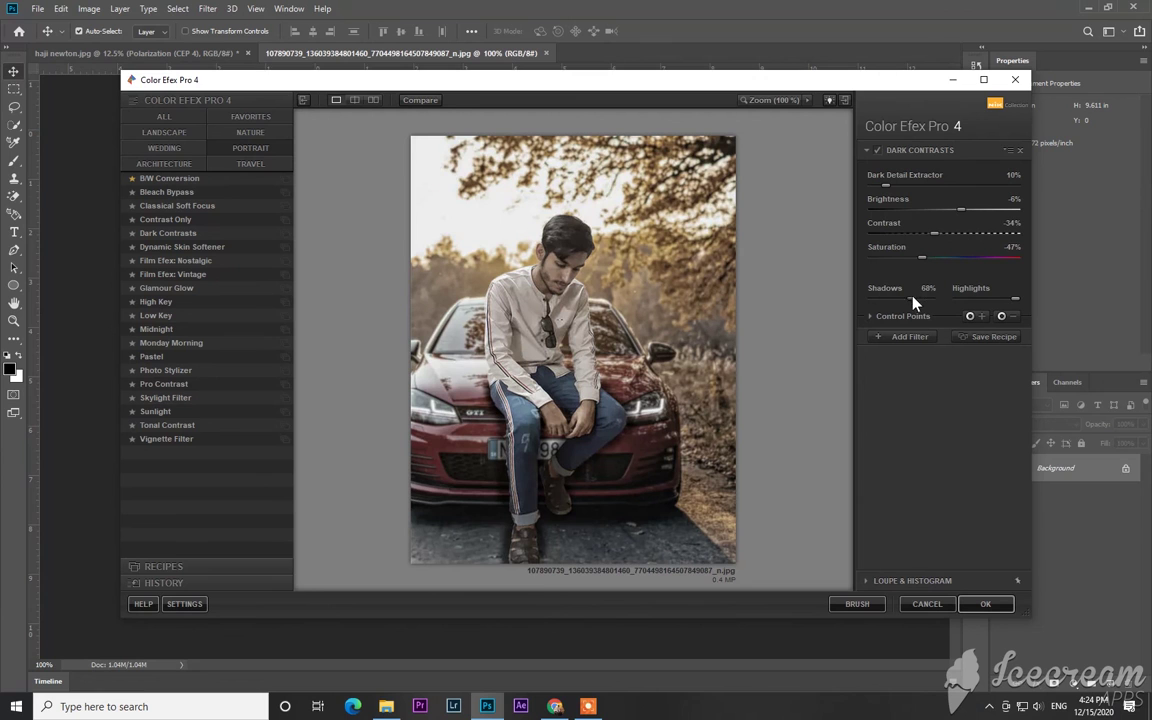
left_click(974, 298)
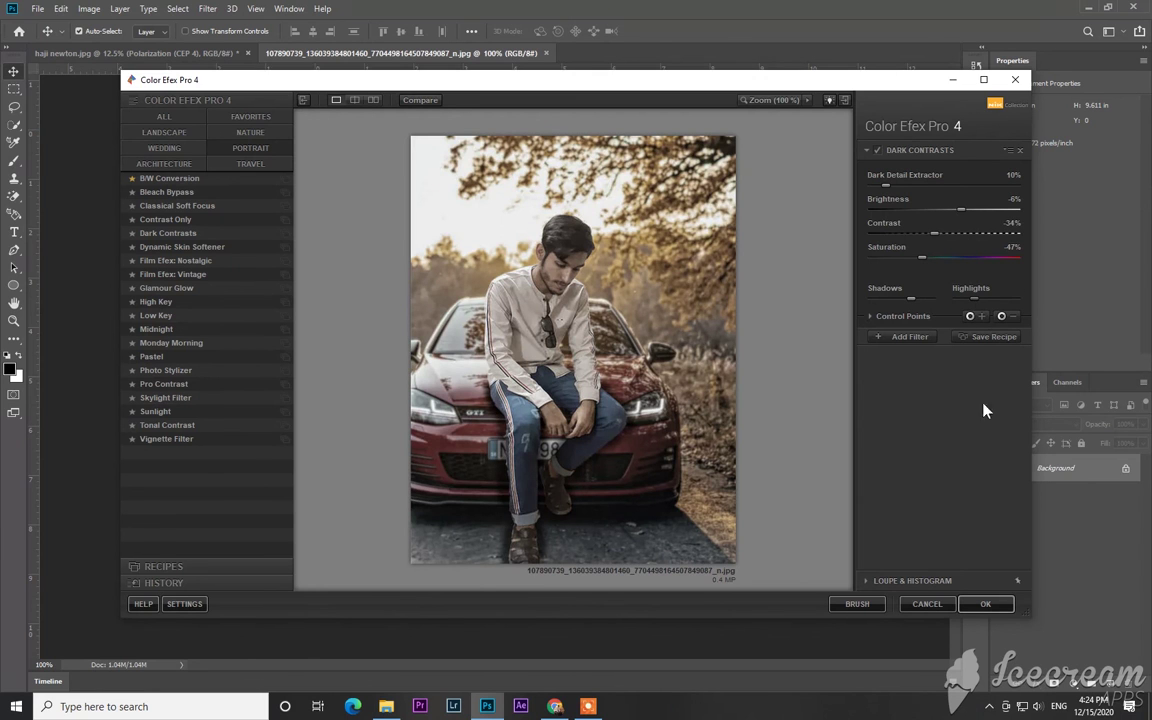